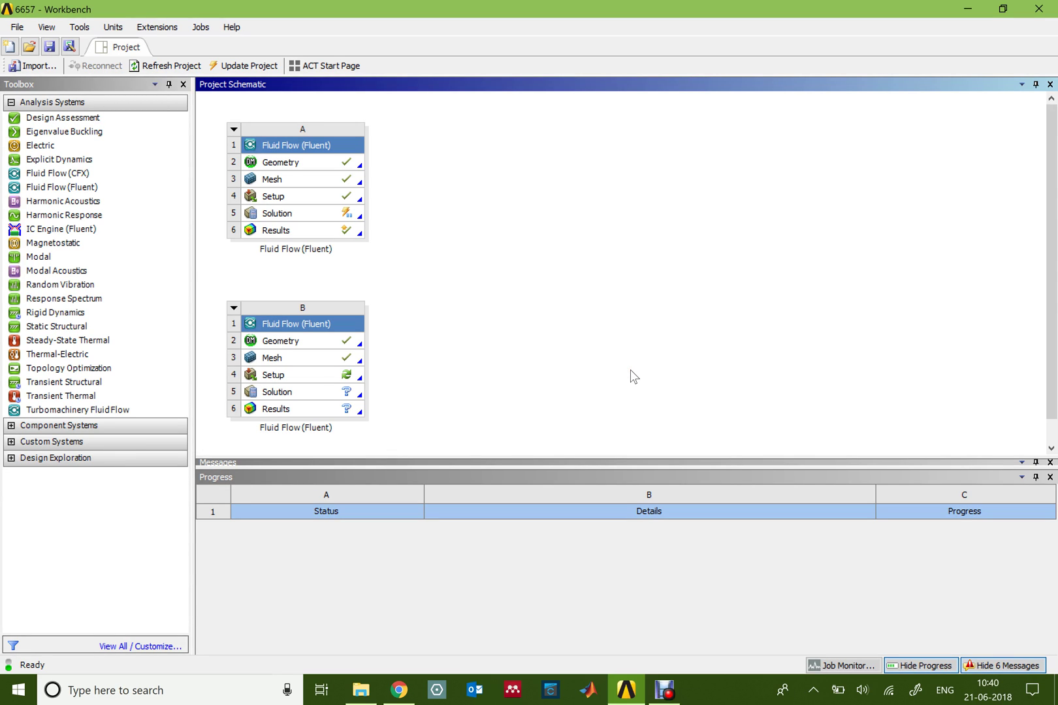
Step: Launch Fluent from system B's Setup with default options, loading the rotor channel mesh
{"action": "double_click", "coordinate": [318, 372]}
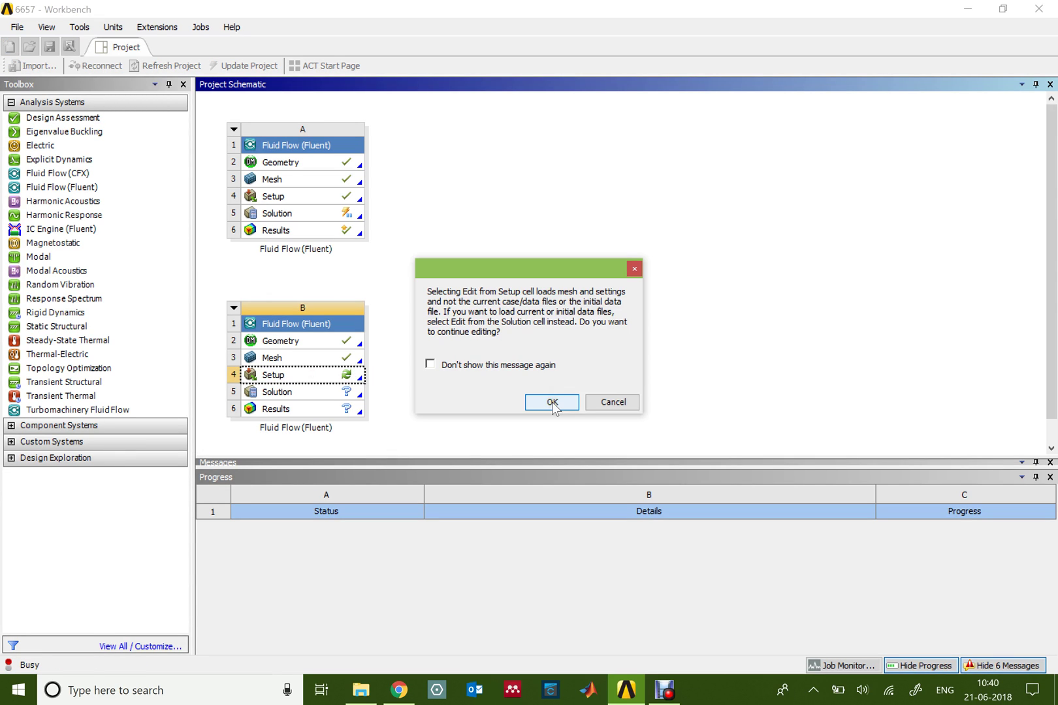
{"action": "left_click", "coordinate": [552, 403]}
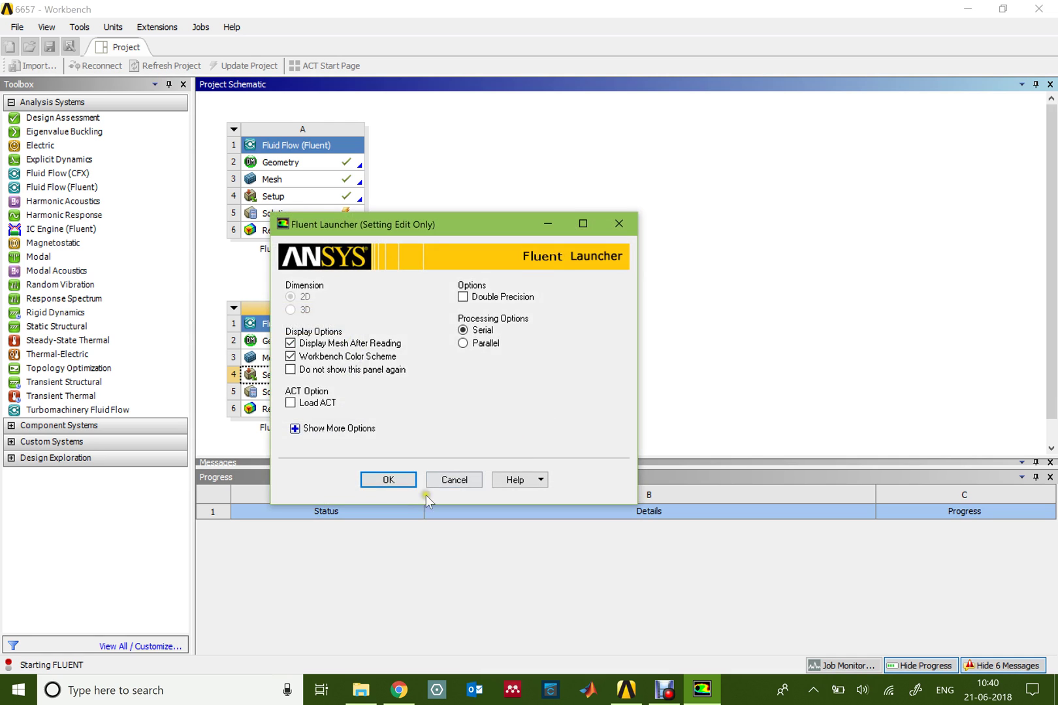
{"action": "left_click", "coordinate": [389, 479]}
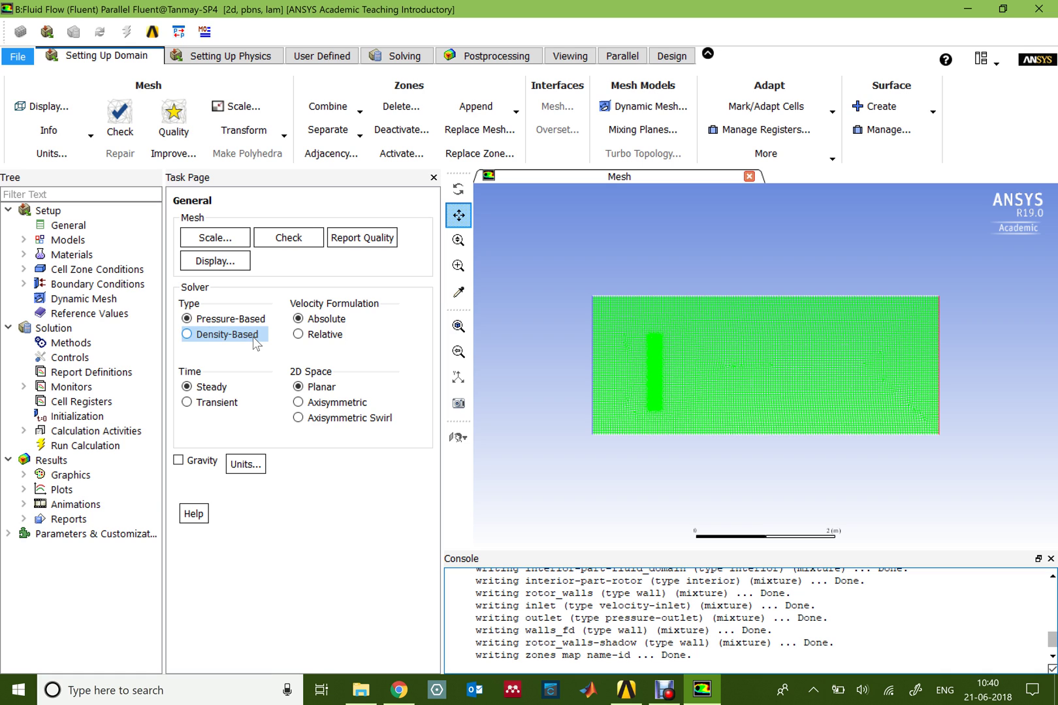
Step: Make the solver Transient and switch Viscous to standard k-epsilon (2 eqn) with standard wall functions
{"action": "left_click", "coordinate": [229, 403]}
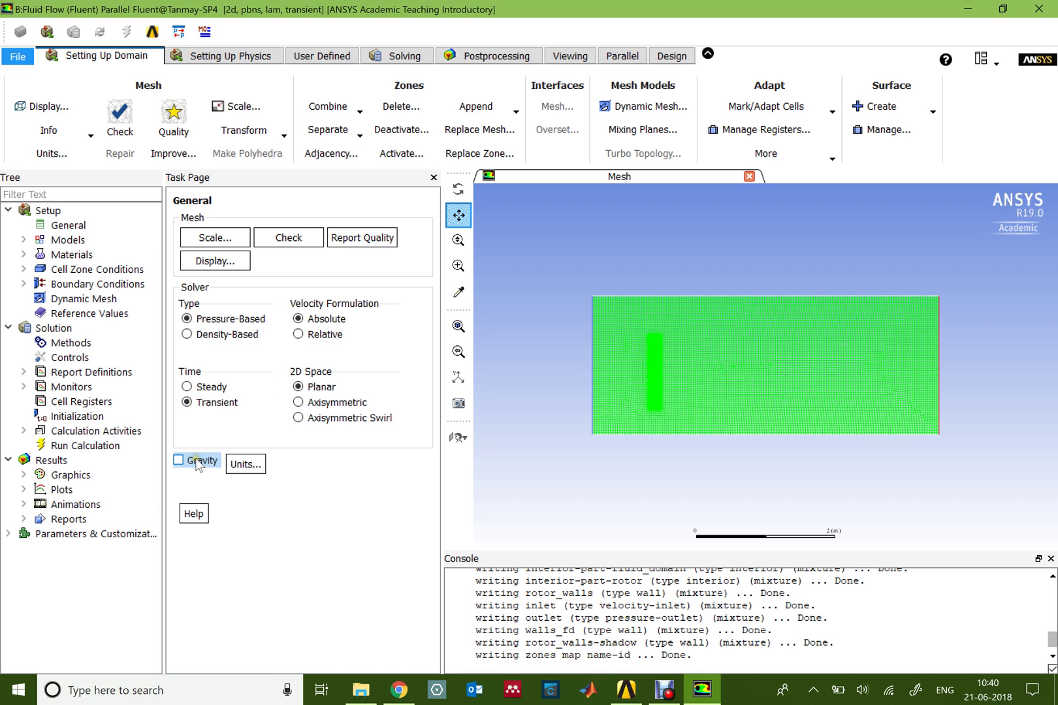
{"action": "double_click", "coordinate": [68, 240]}
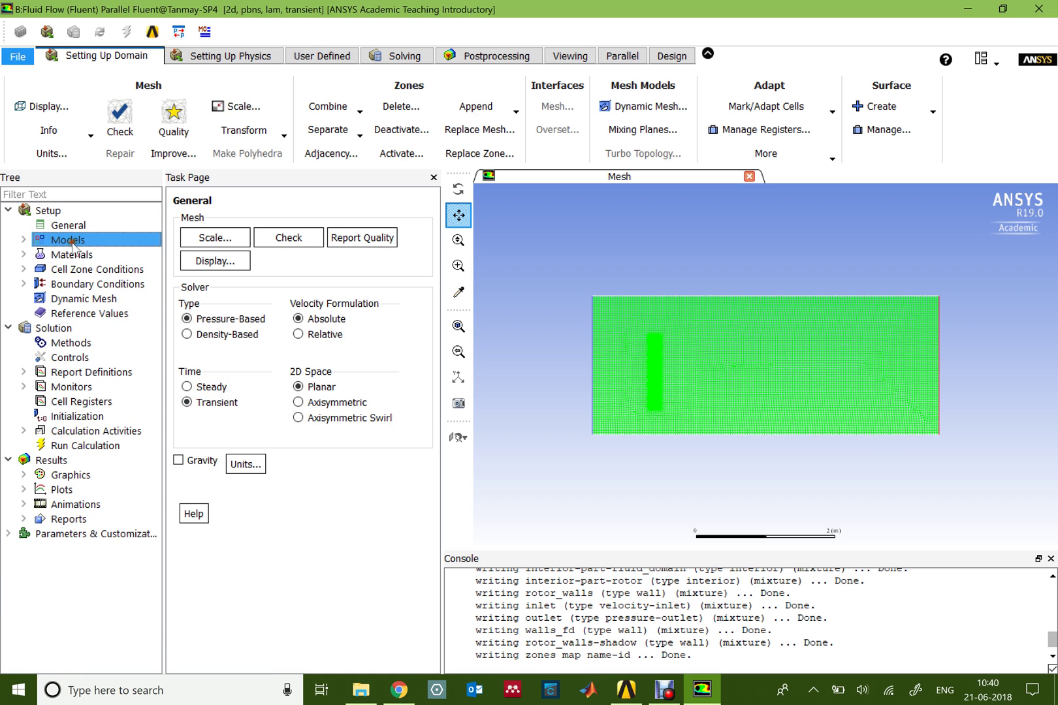
{"action": "left_click", "coordinate": [236, 278]}
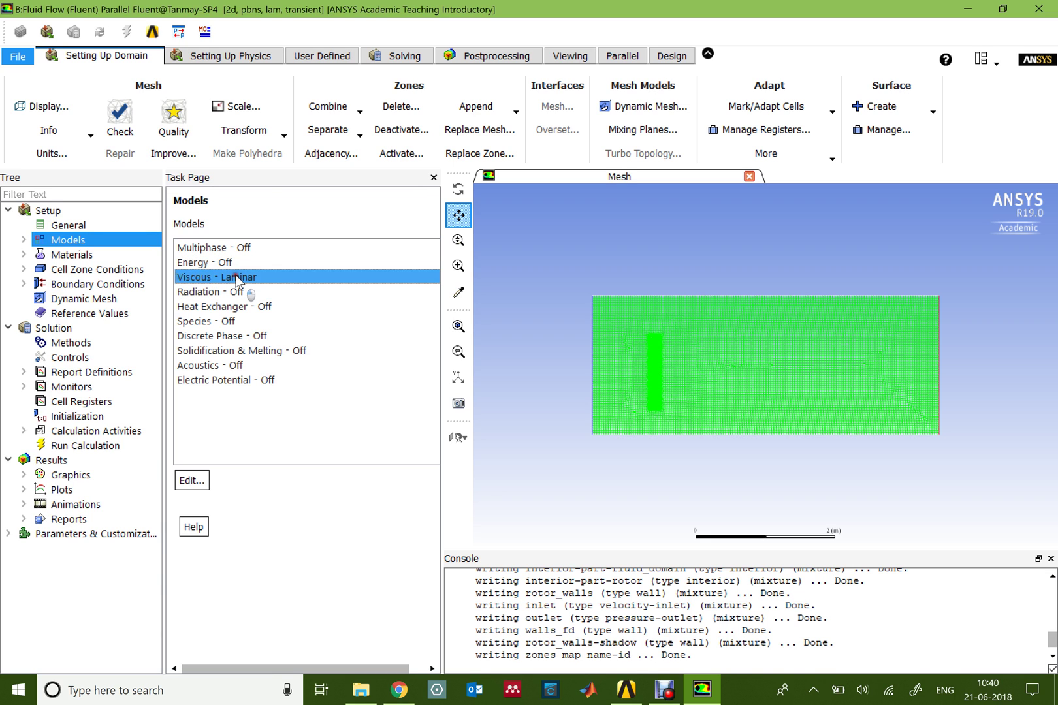
{"action": "double_click", "coordinate": [236, 278]}
{"action": "left_click", "coordinate": [230, 434]}
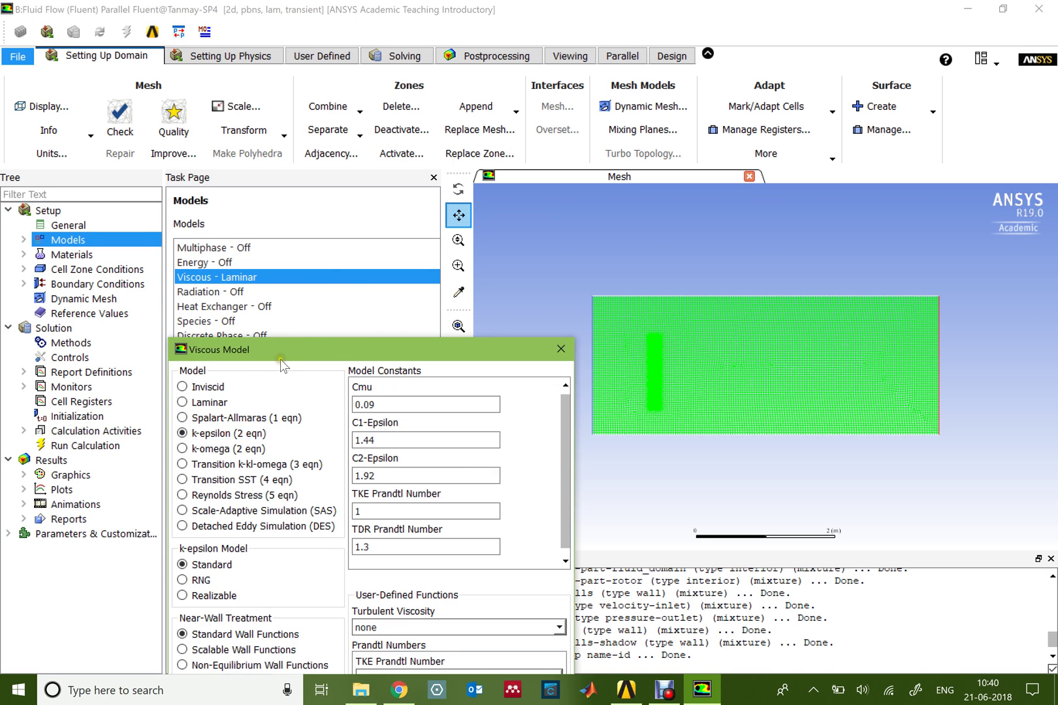
{"action": "left_click_drag", "start_coordinate": [280, 360], "coordinate": [462, 162]}
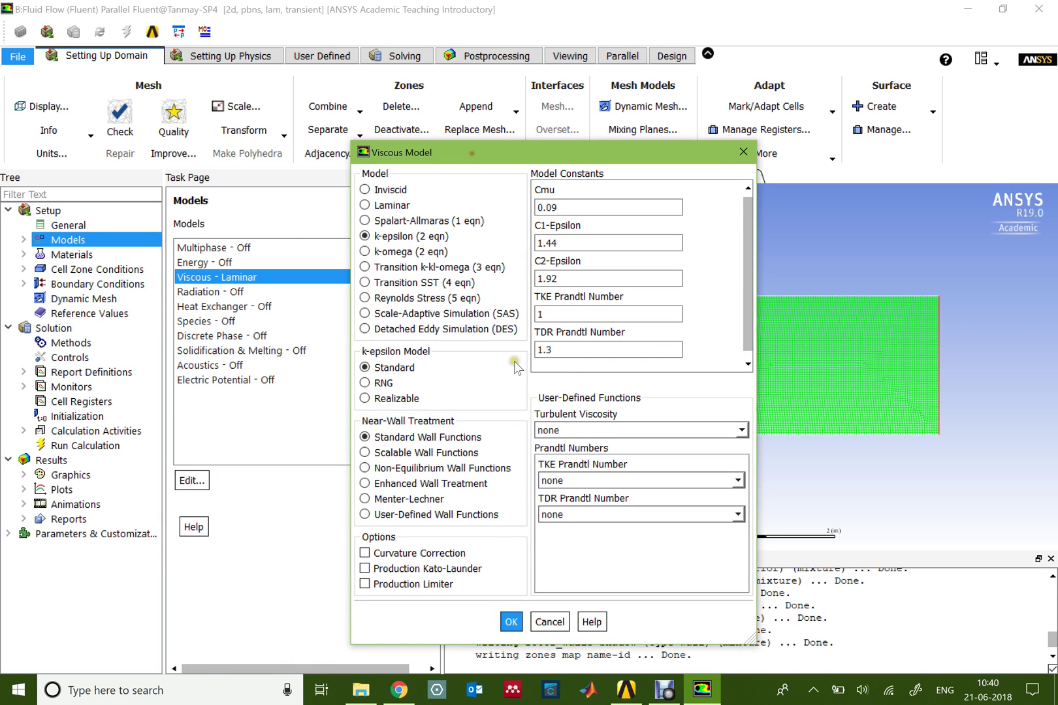
{"action": "left_click", "coordinate": [511, 621]}
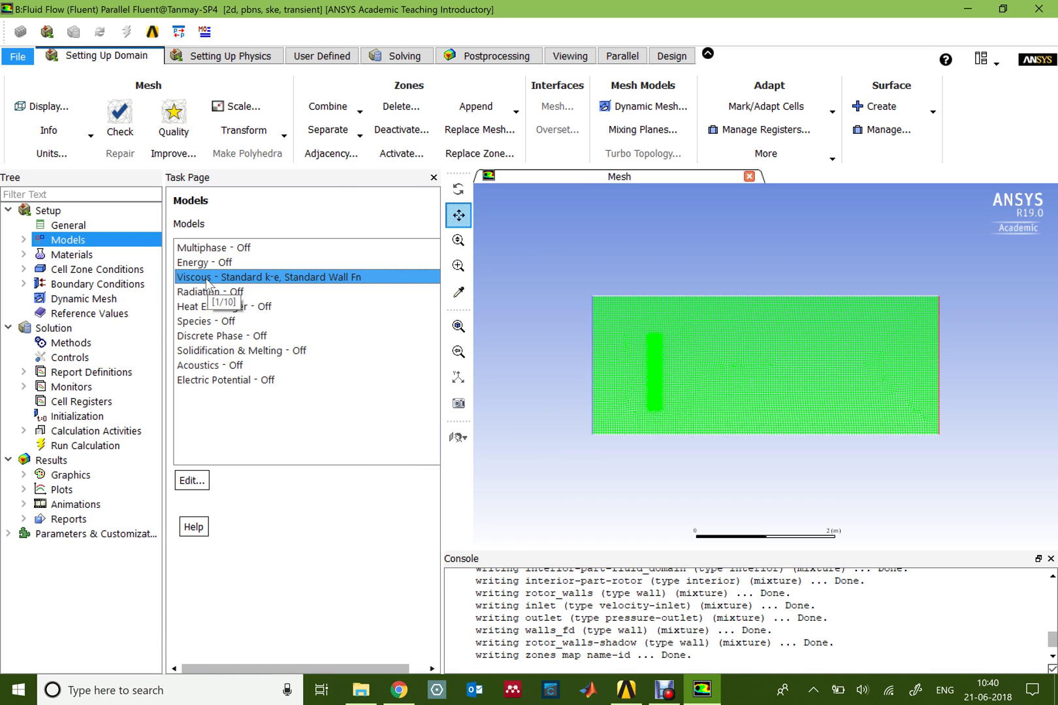
{"action": "left_click", "coordinate": [195, 278]}
{"action": "left_click", "coordinate": [199, 292]}
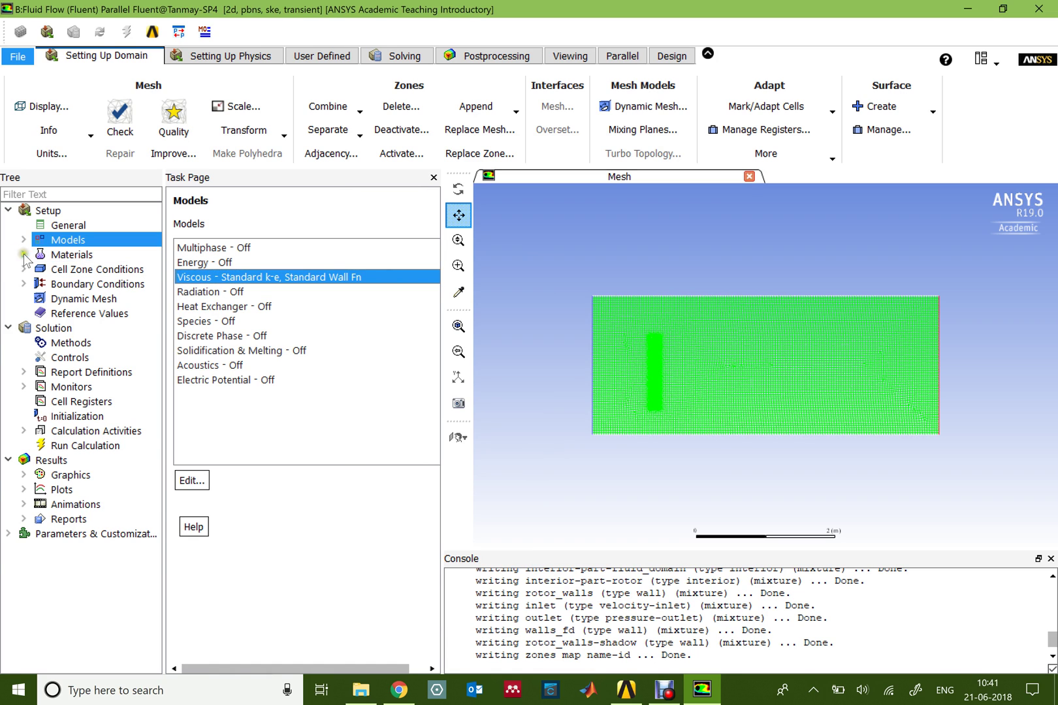
Step: Copy water-liquid from the Fluent Database into the case materials next to air
{"action": "double_click", "coordinate": [69, 254]}
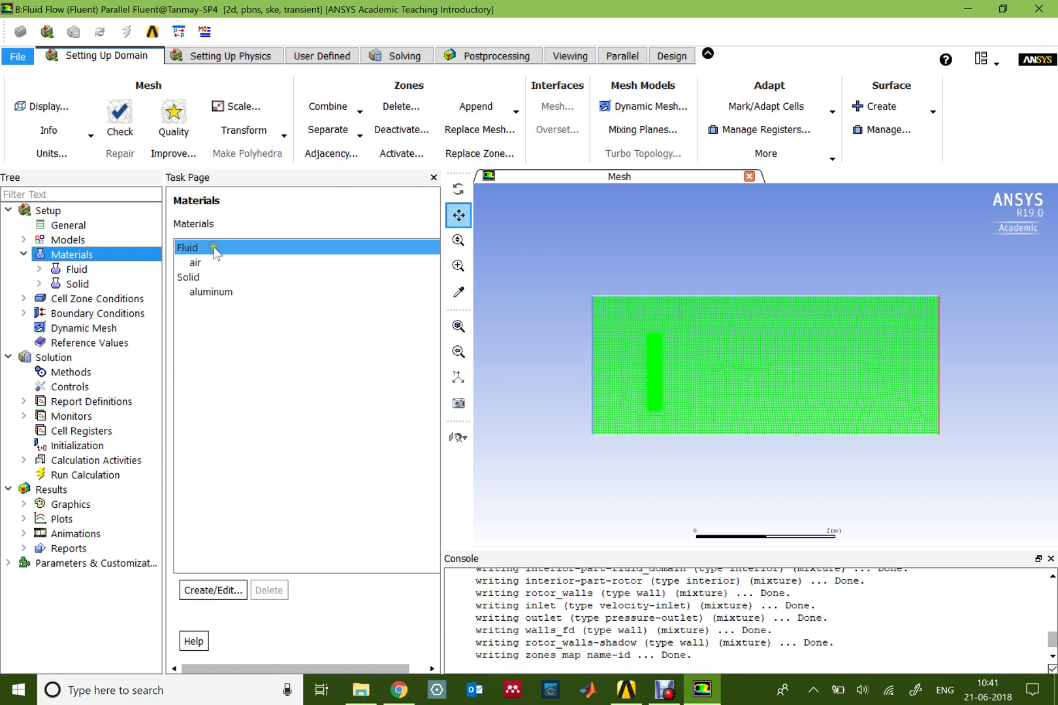
{"action": "double_click", "coordinate": [215, 262]}
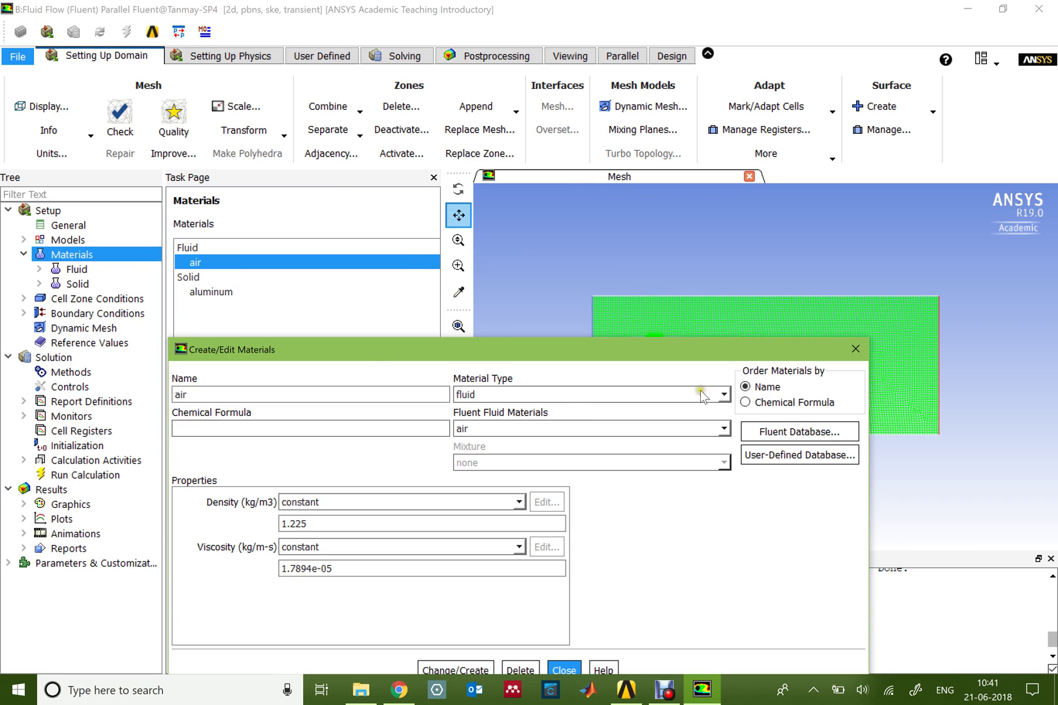
{"action": "left_click", "coordinate": [806, 433]}
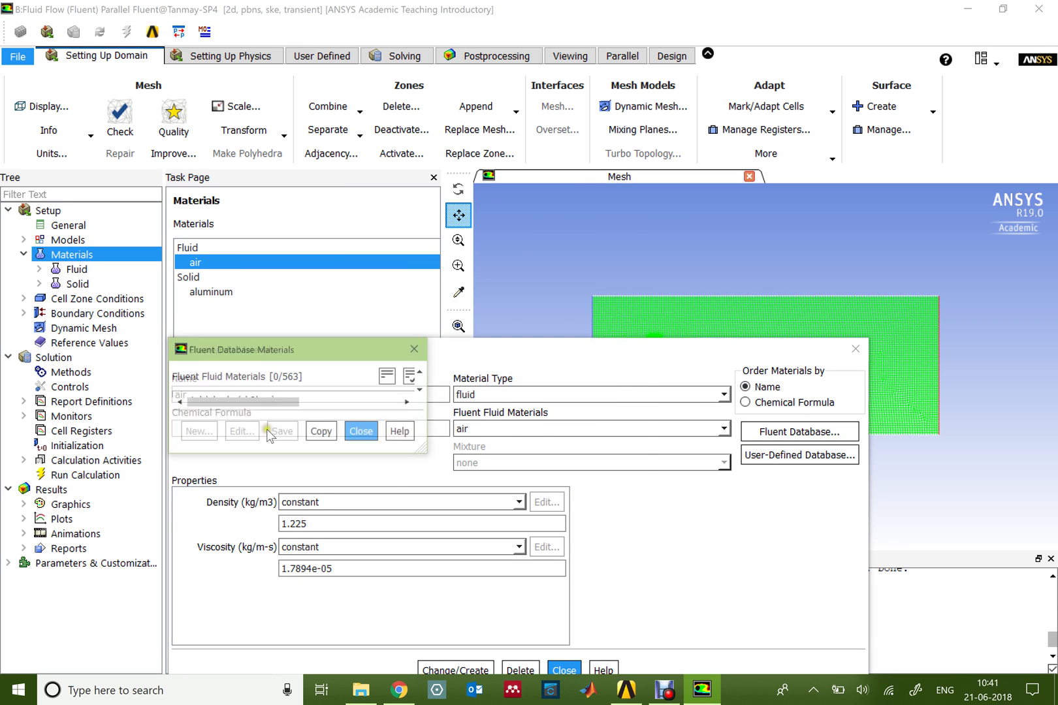
{"action": "left_click_drag", "start_coordinate": [443, 416], "coordinate": [443, 480]}
{"action": "left_click", "coordinate": [287, 444]}
{"action": "left_click_drag", "start_coordinate": [411, 351], "coordinate": [396, 215]}
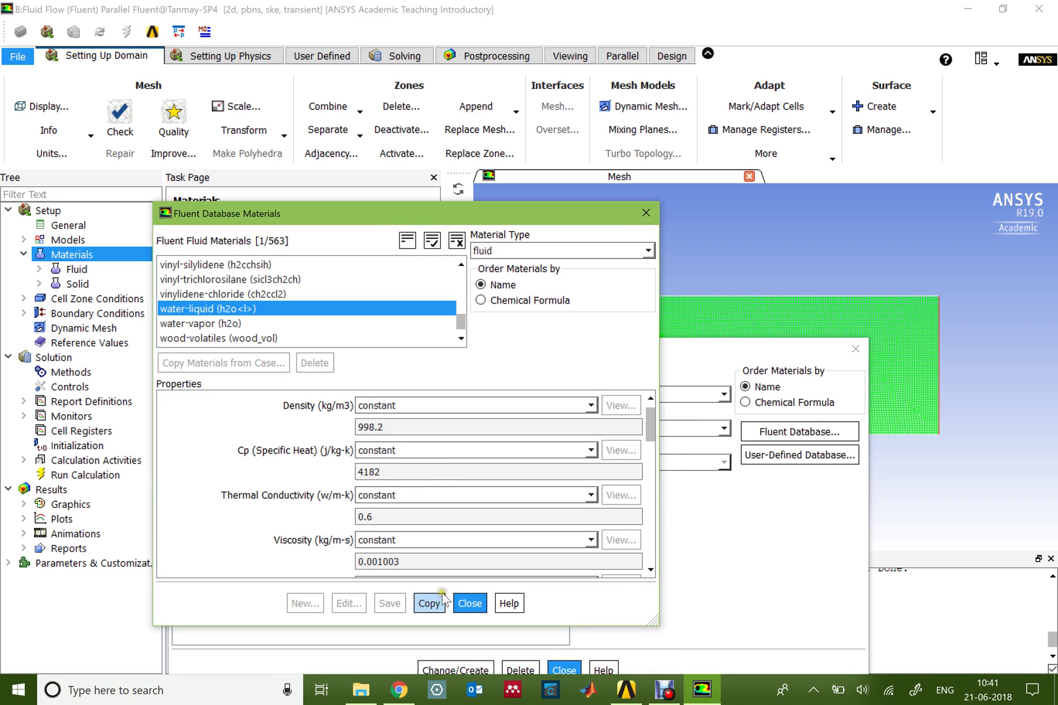
{"action": "left_click", "coordinate": [470, 604]}
{"action": "left_click", "coordinate": [561, 667]}
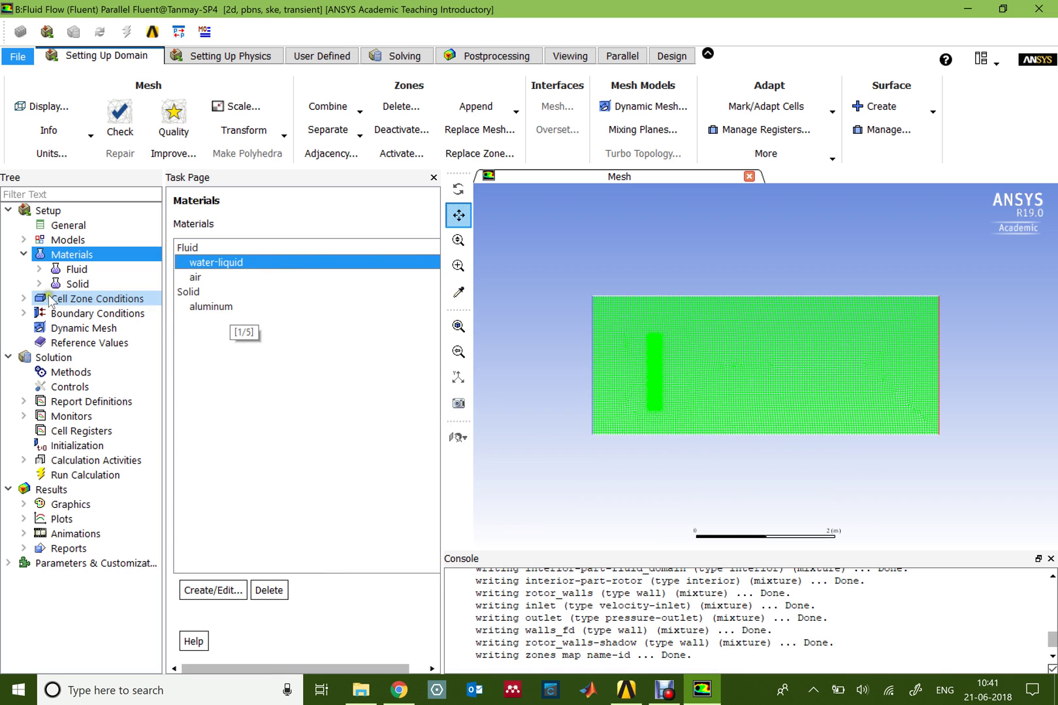
Step: Set part-fluid_domain's material to water-liquid, then bring up the part-rotor zone settings
{"action": "left_click", "coordinate": [23, 298]}
{"action": "double_click", "coordinate": [98, 299]}
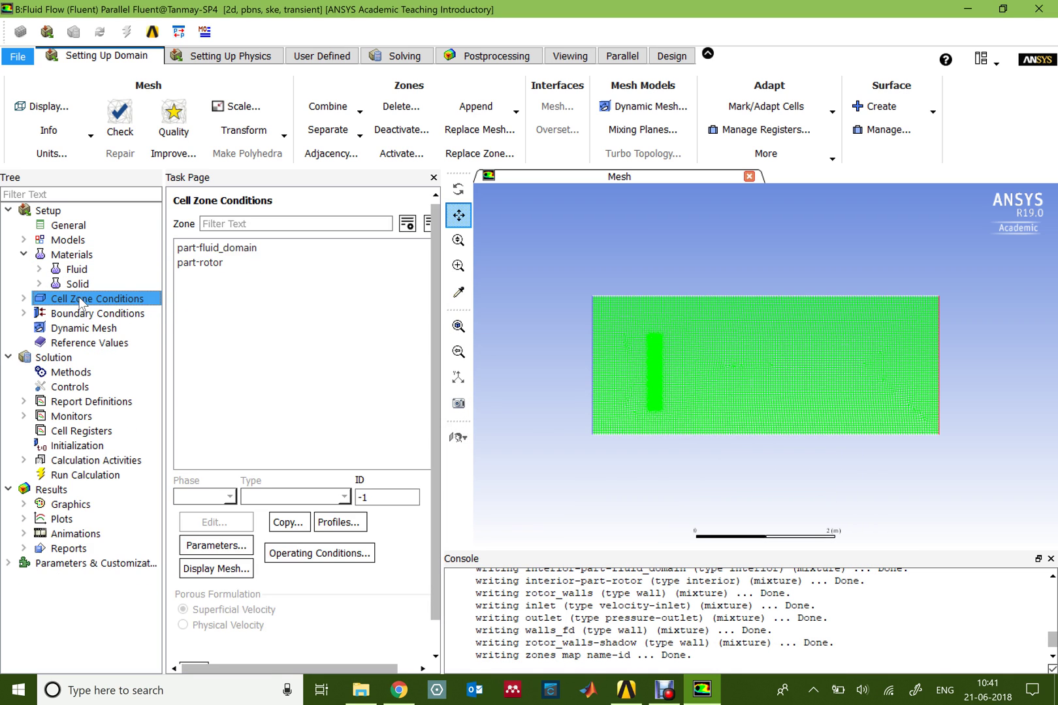
{"action": "left_click", "coordinate": [215, 248]}
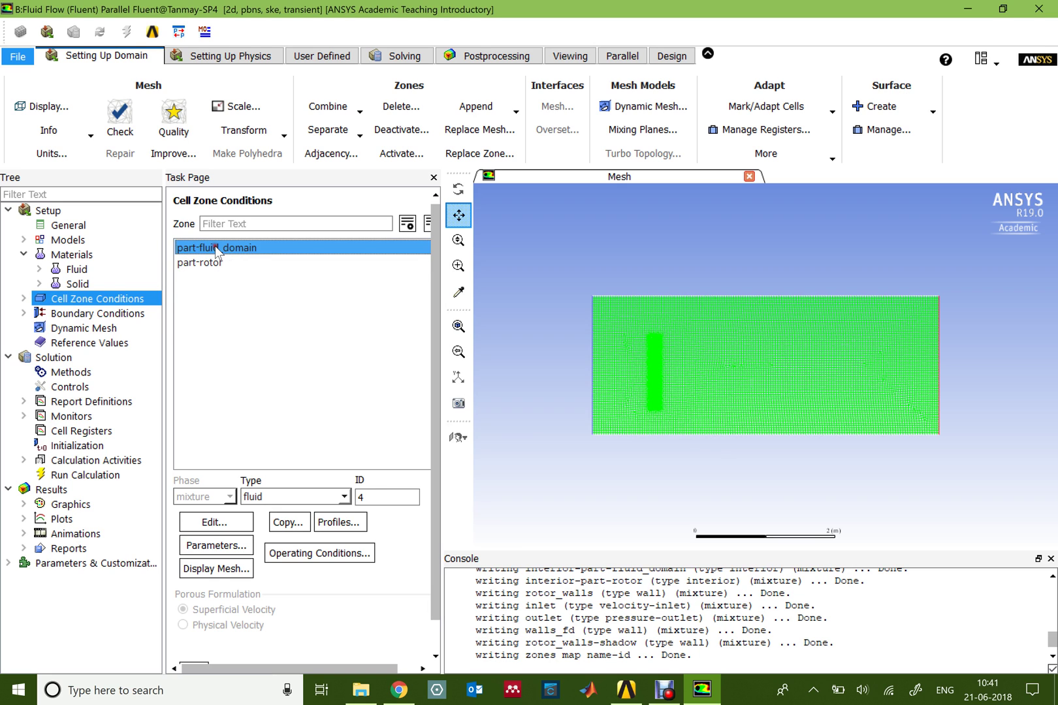
{"action": "double_click", "coordinate": [215, 248]}
{"action": "left_click", "coordinate": [299, 409]}
{"action": "left_click", "coordinate": [301, 427]}
{"action": "left_click", "coordinate": [466, 601]}
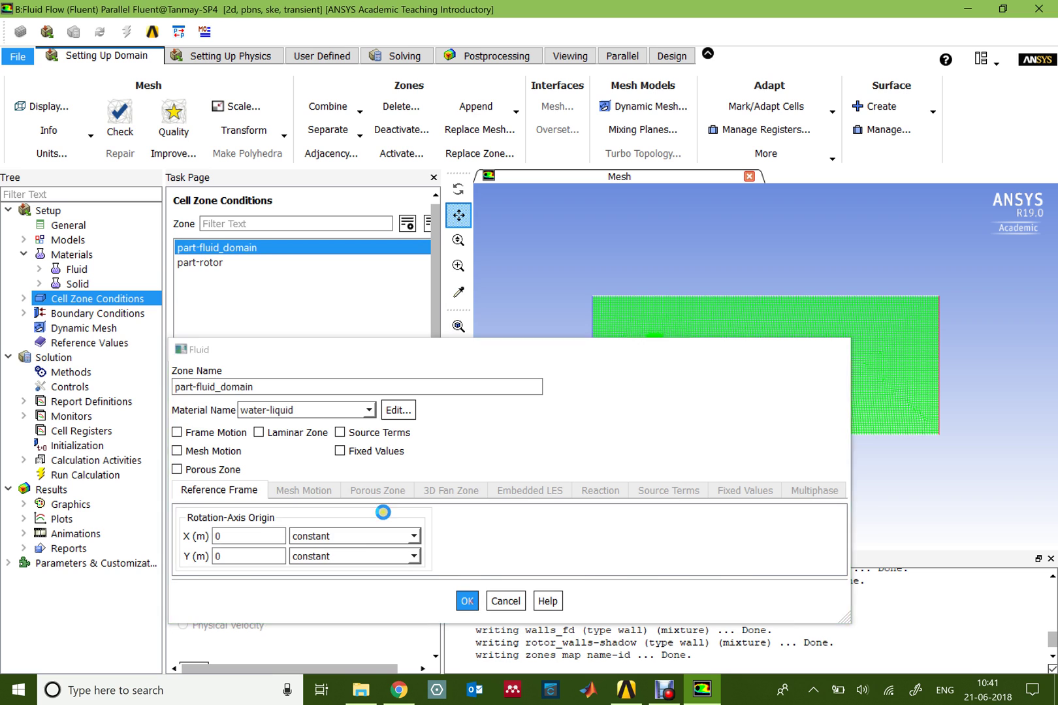
{"action": "double_click", "coordinate": [215, 262]}
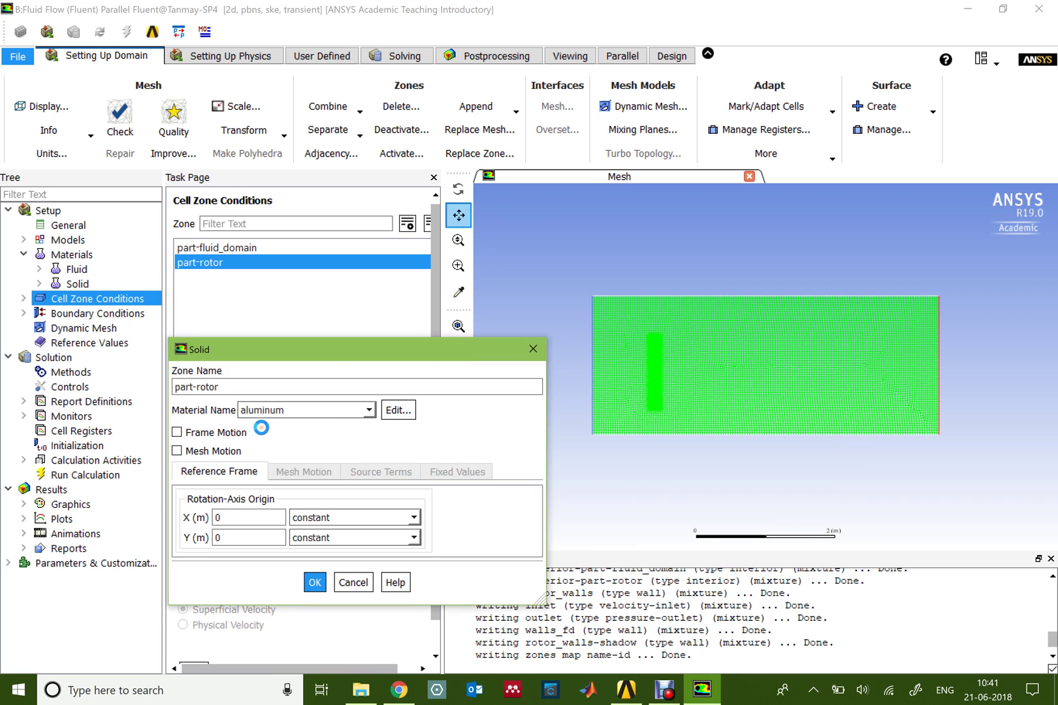
{"action": "left_click_drag", "start_coordinate": [332, 360], "coordinate": [348, 218]}
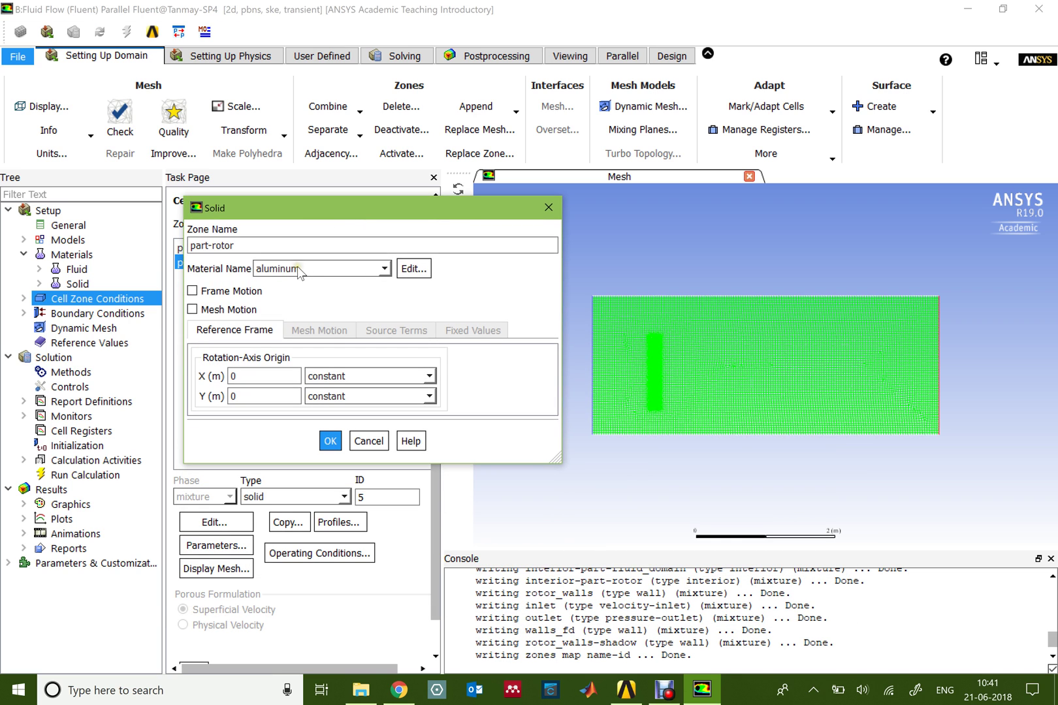
Step: Check Frame Motion and Mesh Motion on the part-rotor solid zone
{"action": "left_click", "coordinate": [192, 291]}
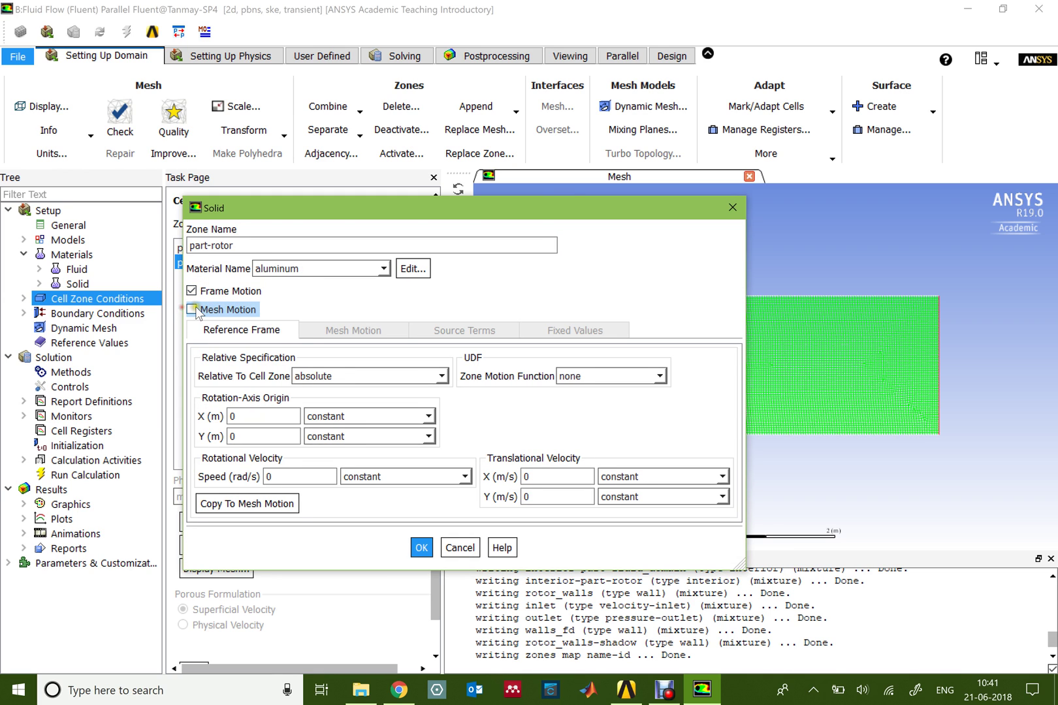
{"action": "left_click", "coordinate": [192, 309]}
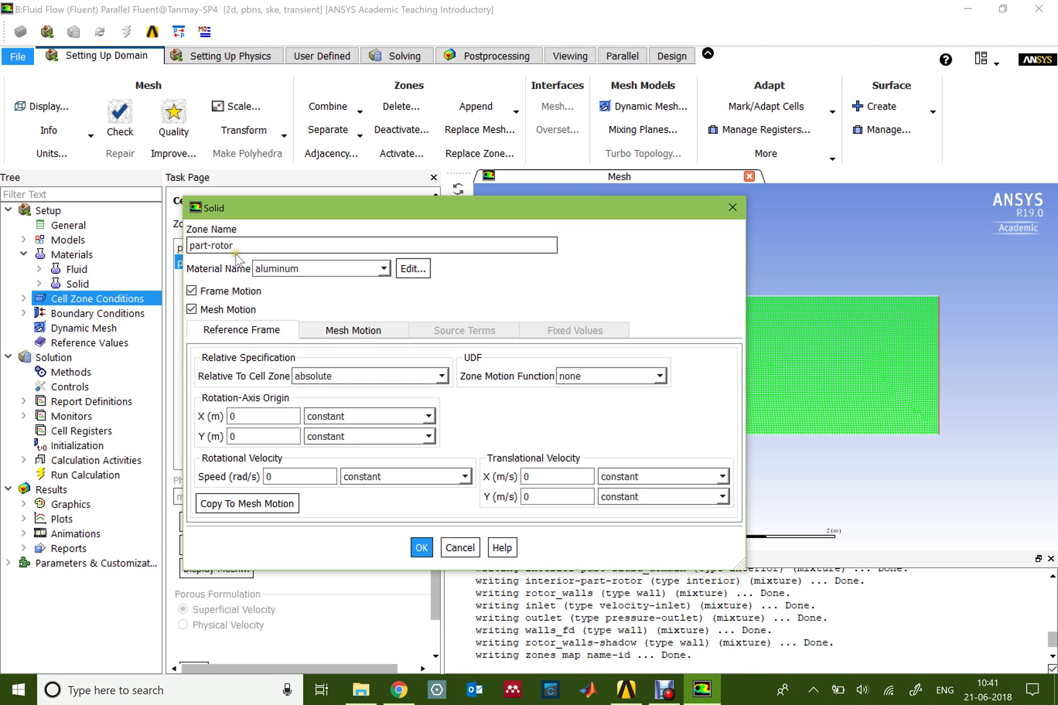
{"action": "double_click", "coordinate": [267, 478]}
{"action": "left_click", "coordinate": [267, 481]}
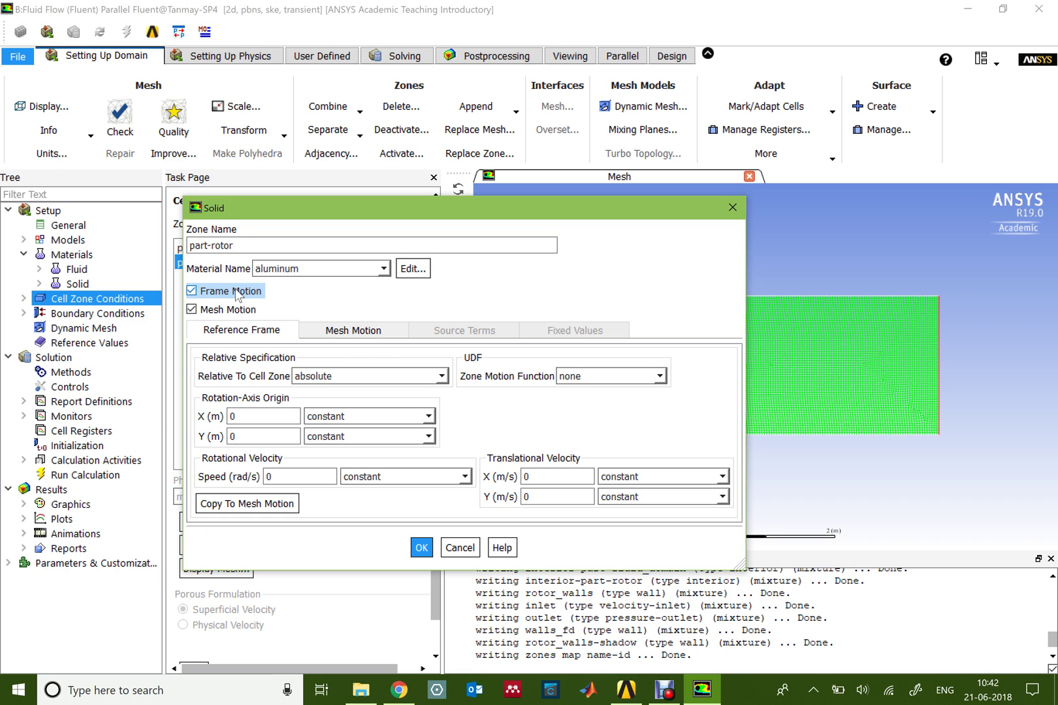
Step: Set rotor frame motion to 5 rad/s about origin (0.9, 0.9), relative to part-fluid_domain
{"action": "left_click", "coordinate": [276, 415]}
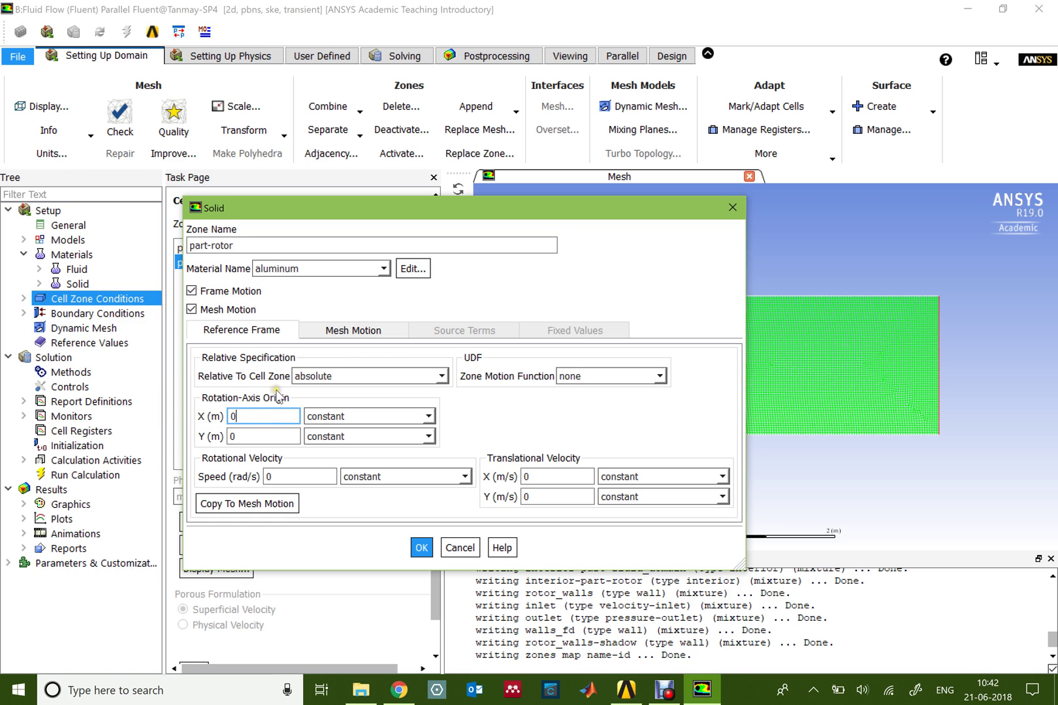
{"action": "type", "text": ".9"}
{"action": "left_click", "coordinate": [265, 437]}
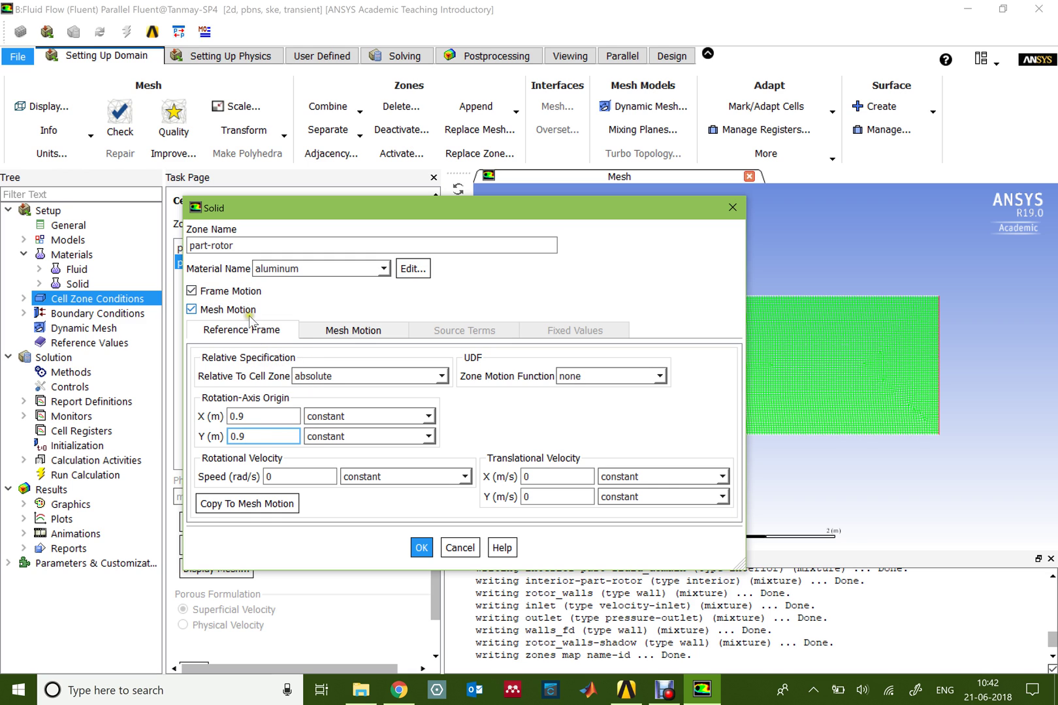
{"action": "left_click", "coordinate": [308, 376]}
{"action": "left_click", "coordinate": [322, 404]}
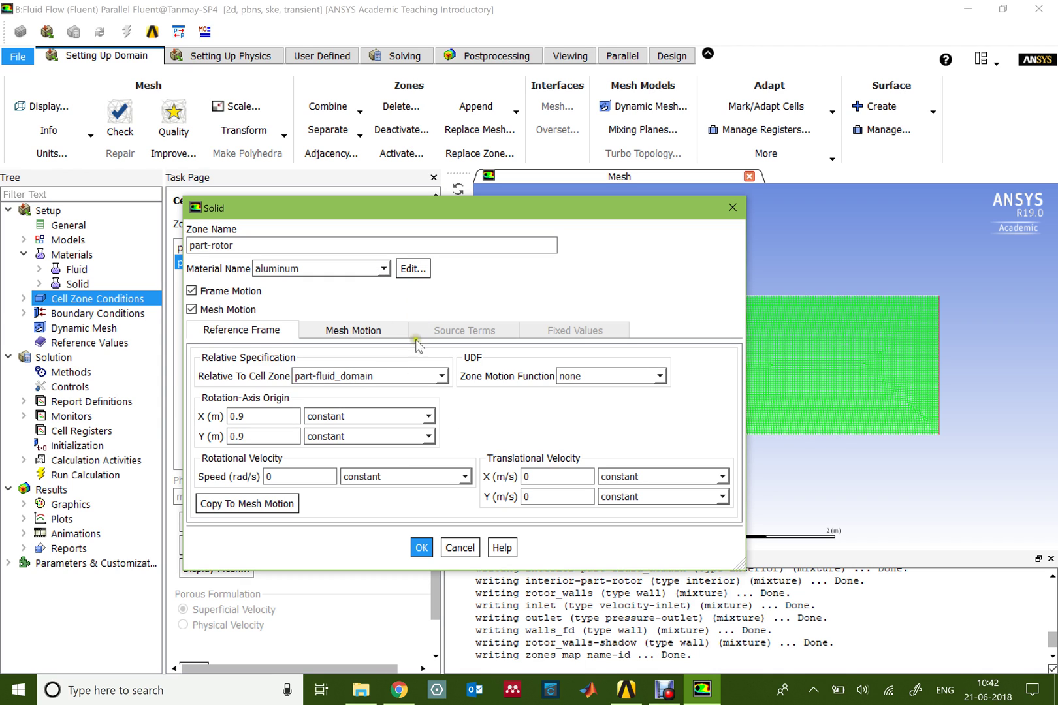
{"action": "left_click_drag", "start_coordinate": [304, 476], "coordinate": [236, 477]}
{"action": "type", "text": "5"}
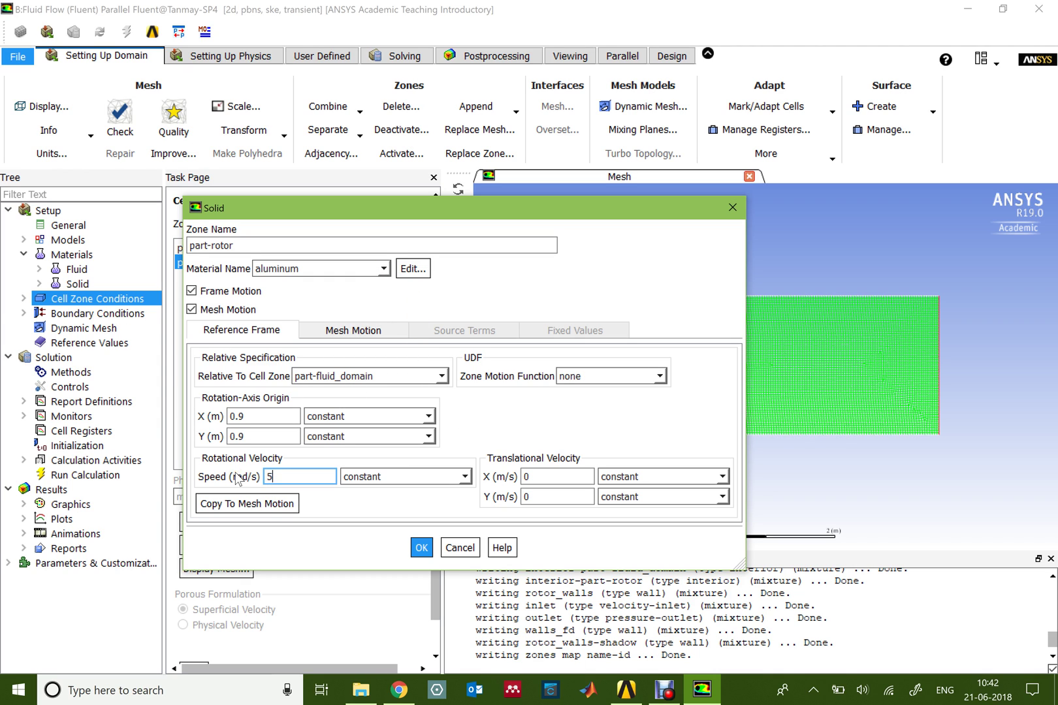
Step: Copy the frame motion settings to Mesh Motion, confirm overwriting, and apply
{"action": "left_click", "coordinate": [267, 502]}
{"action": "left_click", "coordinate": [544, 372]}
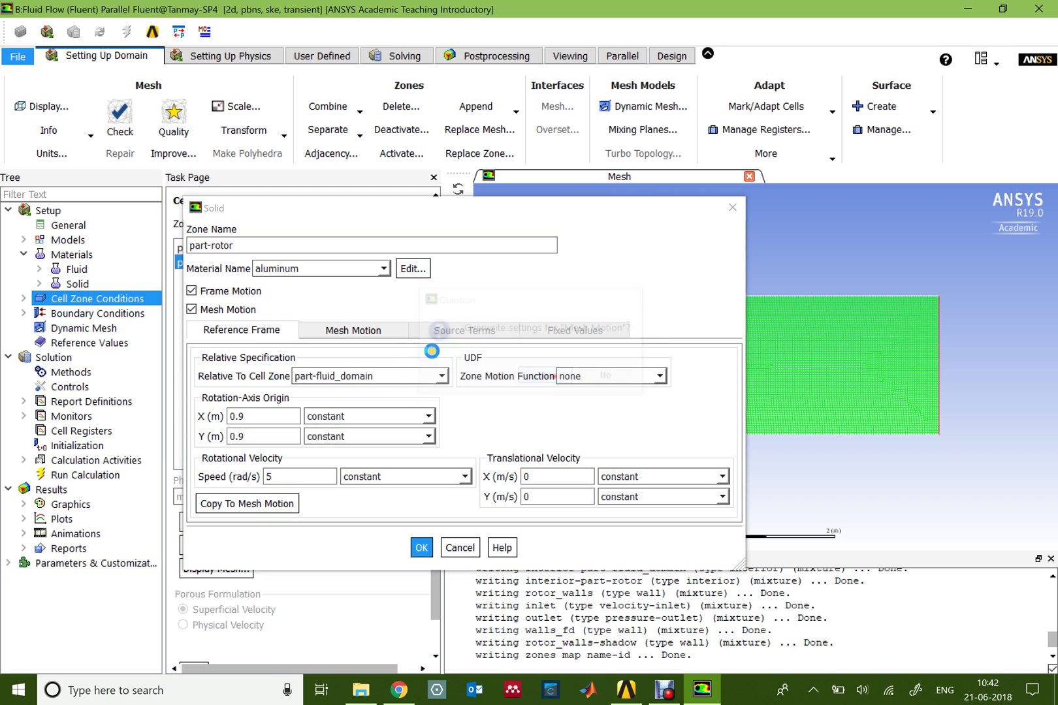
{"action": "left_click", "coordinate": [373, 338]}
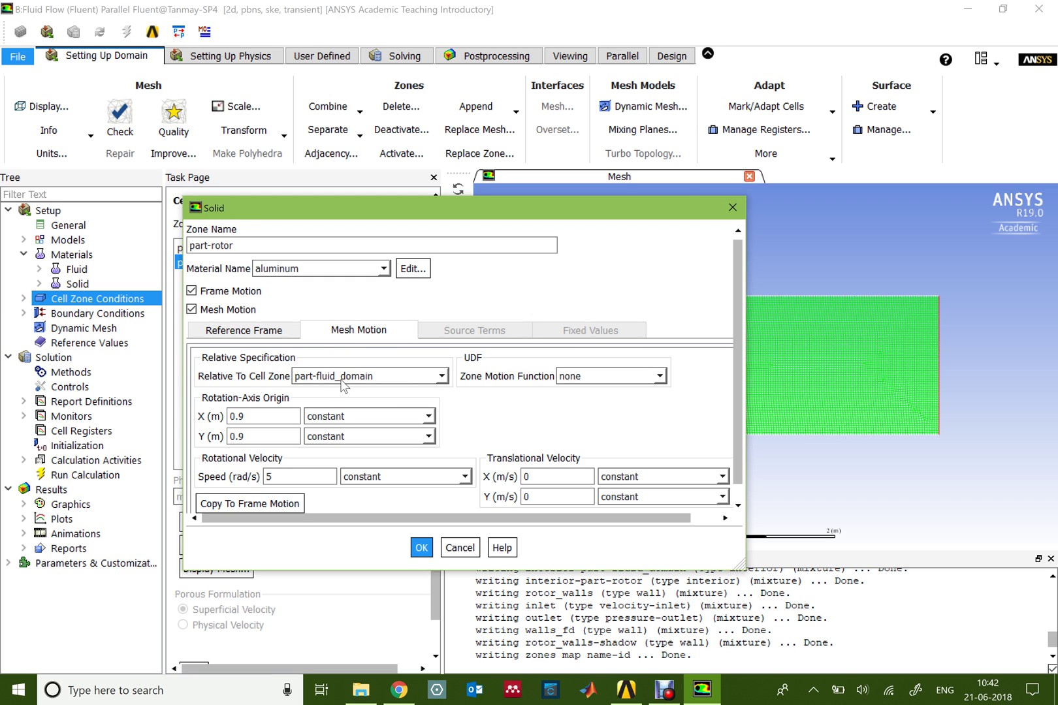
{"action": "left_click", "coordinate": [263, 440]}
{"action": "left_click", "coordinate": [420, 550]}
Step: Set the inlet Velocity Magnitude to 2 m/s
{"action": "left_click", "coordinate": [23, 313]}
{"action": "double_click", "coordinate": [95, 316]}
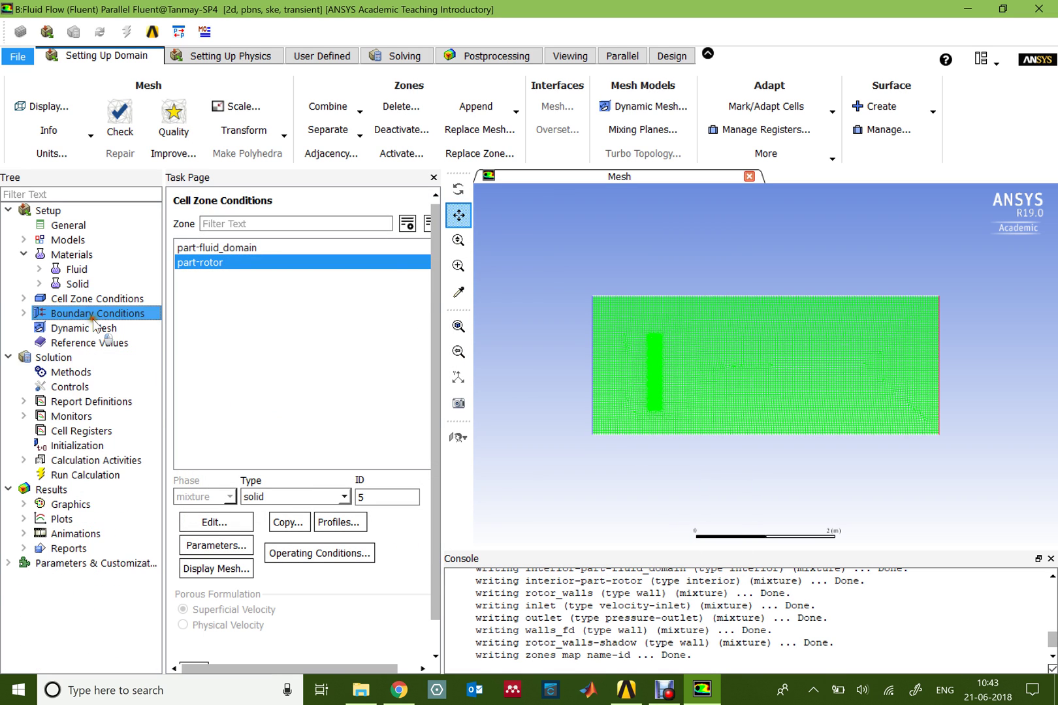
{"action": "left_click", "coordinate": [266, 247]}
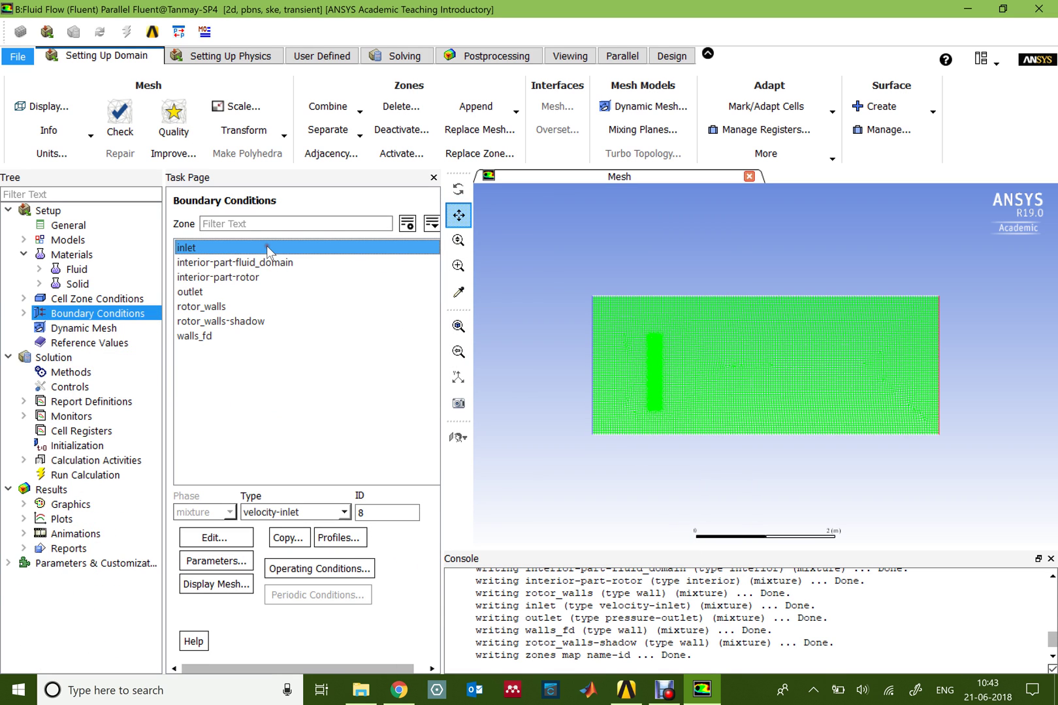
{"action": "double_click", "coordinate": [266, 247]}
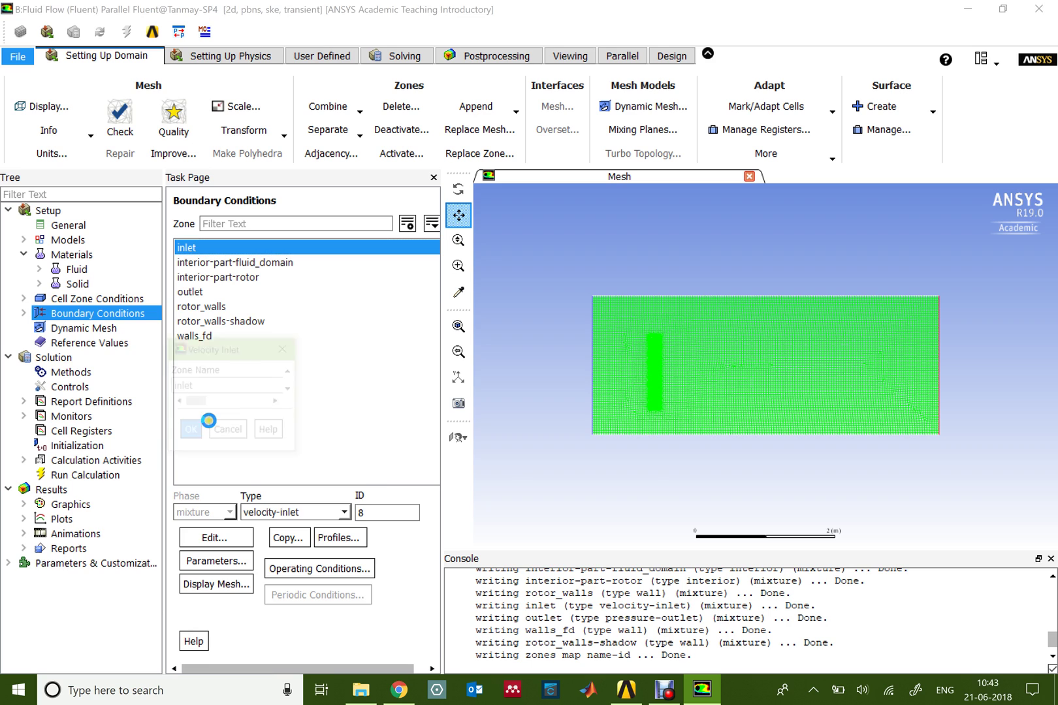
{"action": "double_click", "coordinate": [383, 478]}
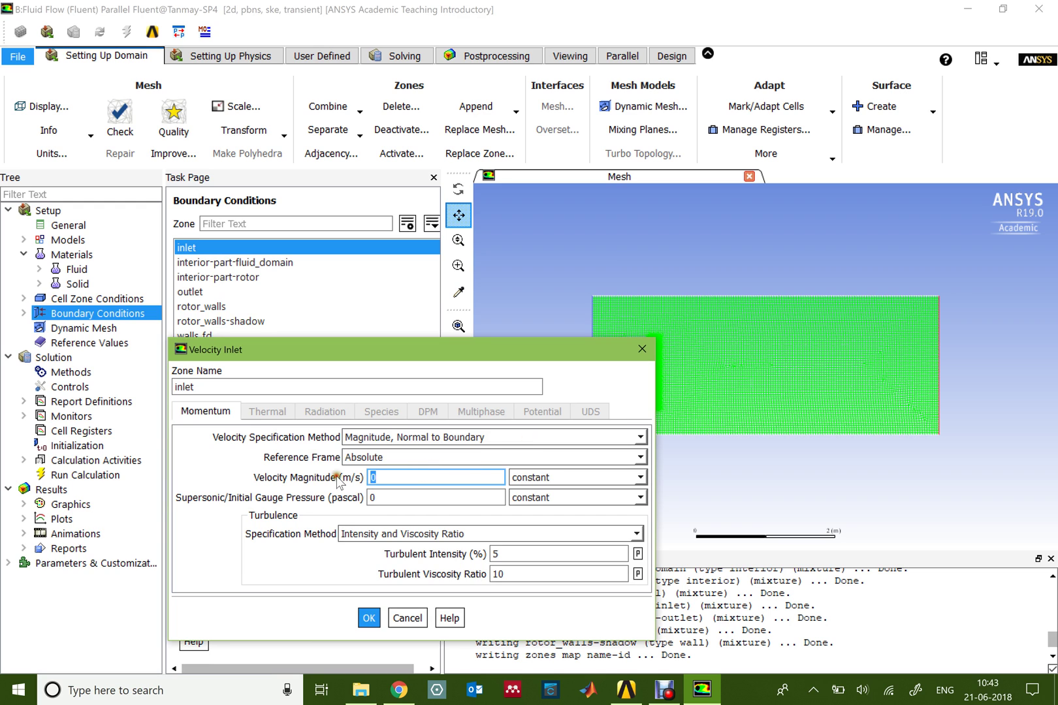
{"action": "left_click", "coordinate": [369, 618]}
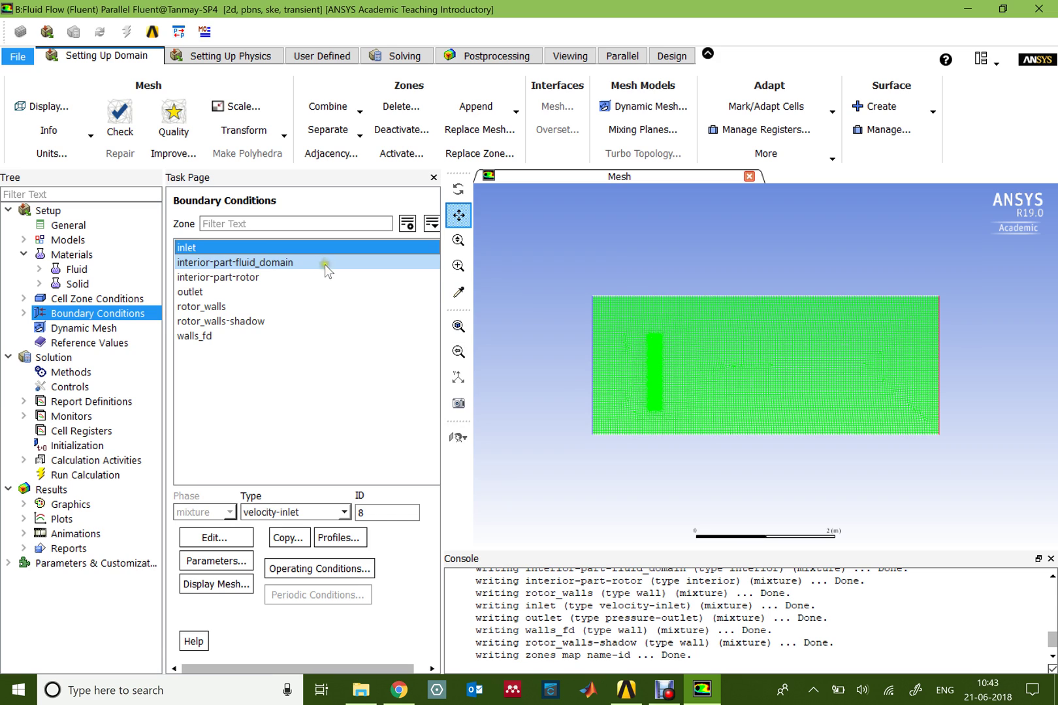
Step: Make rotor_walls a rotational moving wall at 5 rad/s about (0.9, 0.9)
{"action": "left_click", "coordinate": [267, 310]}
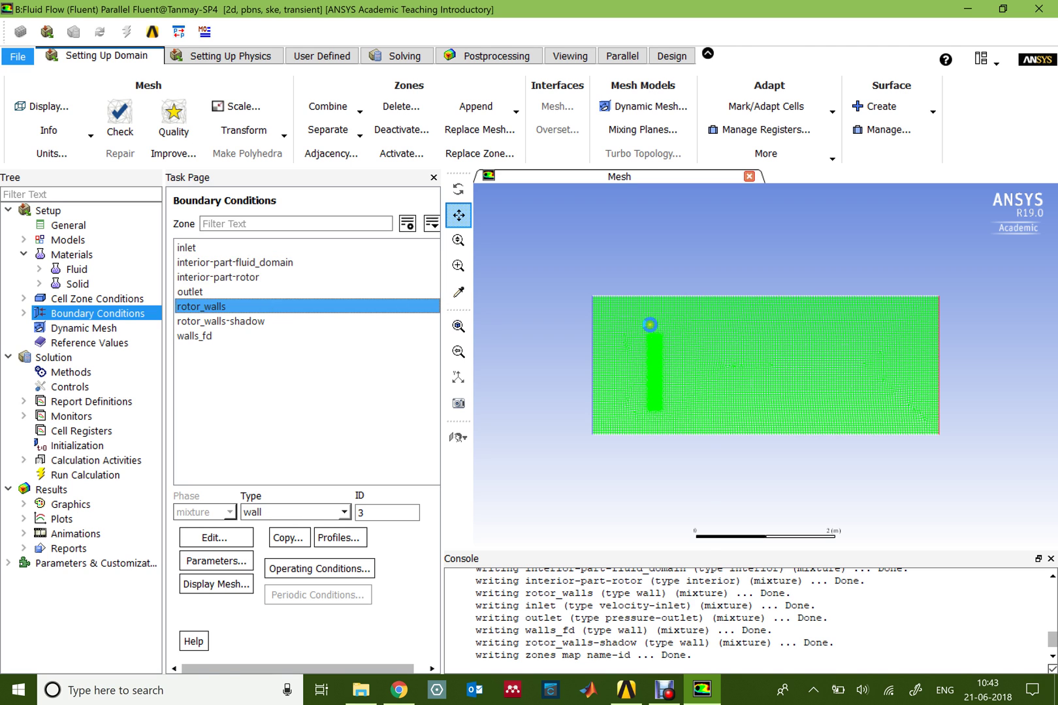
{"action": "double_click", "coordinate": [267, 306]}
{"action": "left_click_drag", "start_coordinate": [307, 350], "coordinate": [261, 197]}
{"action": "left_click", "coordinate": [116, 380]}
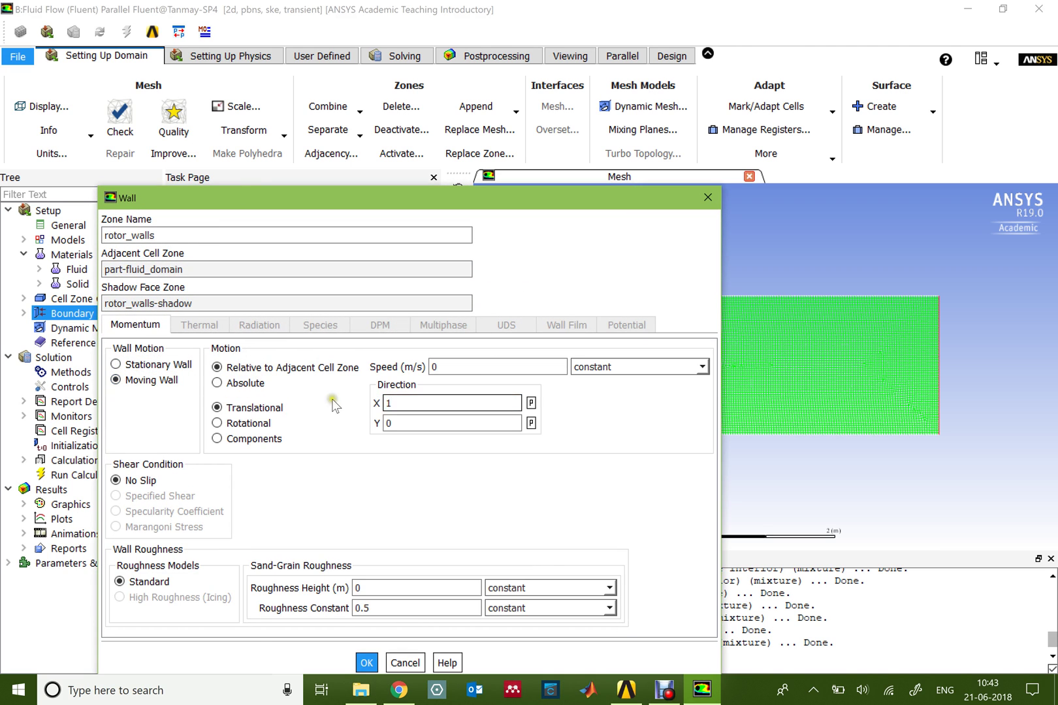
{"action": "left_click", "coordinate": [248, 423]}
{"action": "double_click", "coordinate": [439, 367]}
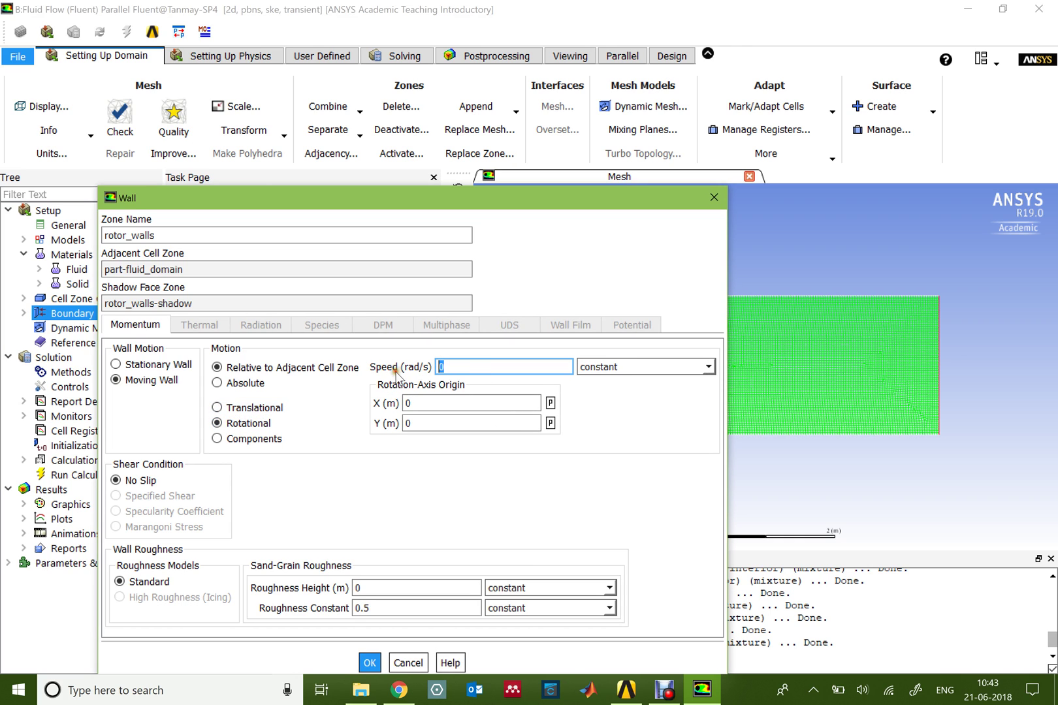
{"action": "type", "text": "5"}
{"action": "key", "text": "Tab"}
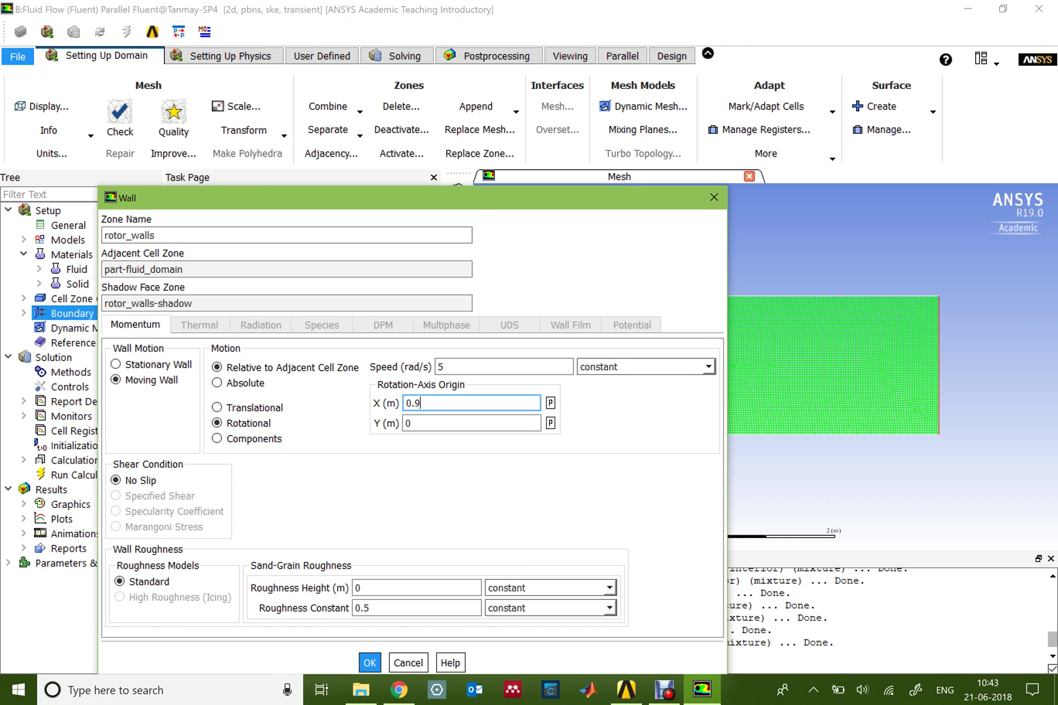
{"action": "type", "text": "0.9"}
{"action": "key", "text": "Tab"}
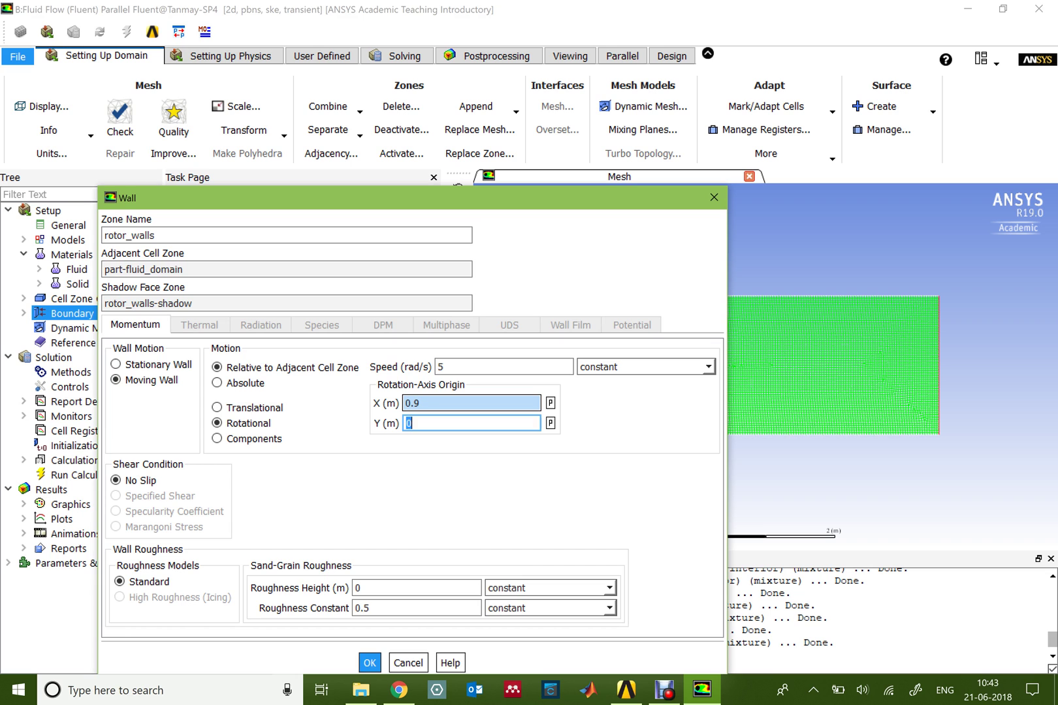
{"action": "left_click", "coordinate": [370, 662]}
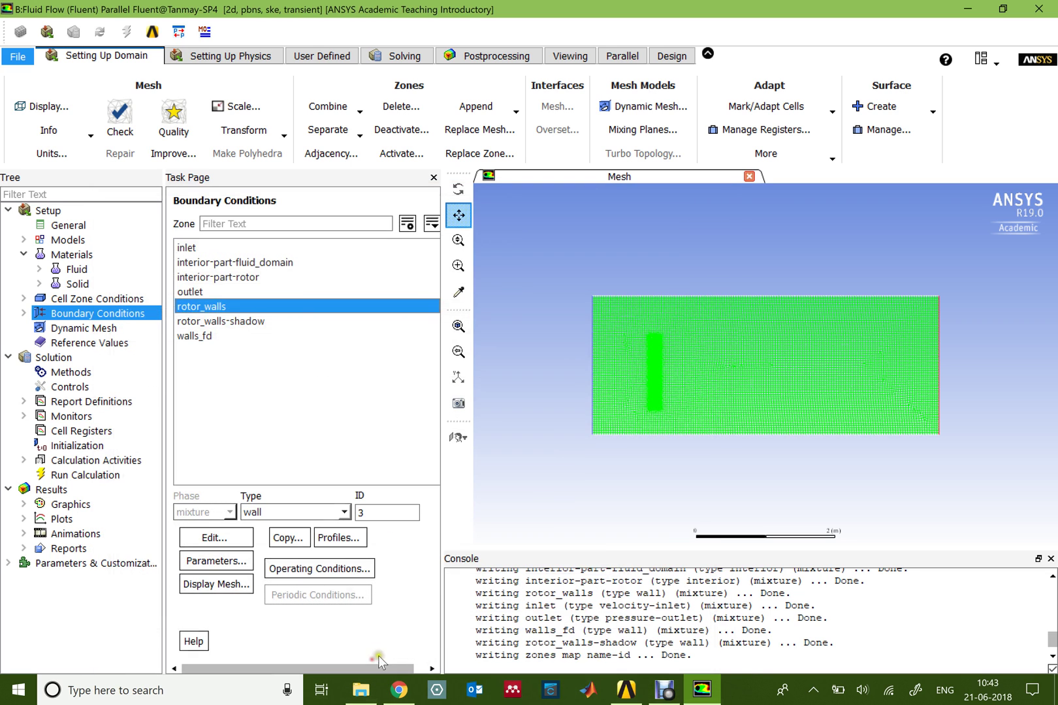
Step: Choose Coupled scheme, Second Order Upwind for k and epsilon, and Second Order Implicit transient formulation
{"action": "left_click", "coordinate": [94, 373]}
{"action": "left_click", "coordinate": [258, 250]}
{"action": "left_click", "coordinate": [257, 296]}
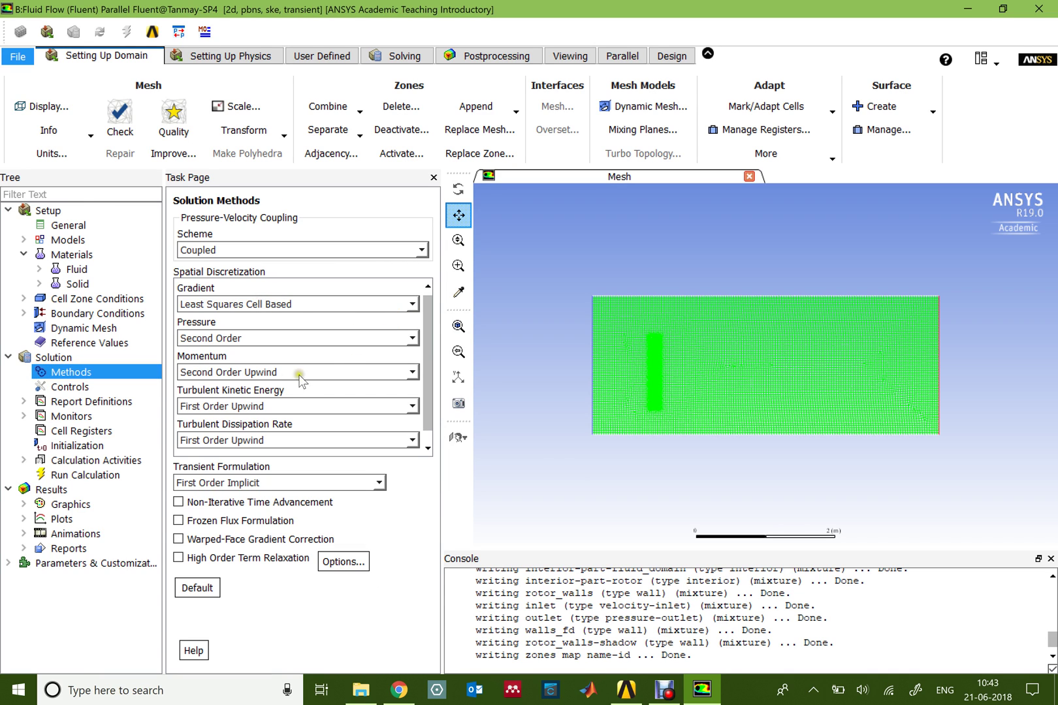
{"action": "left_click", "coordinate": [267, 405]}
{"action": "left_click", "coordinate": [258, 433]}
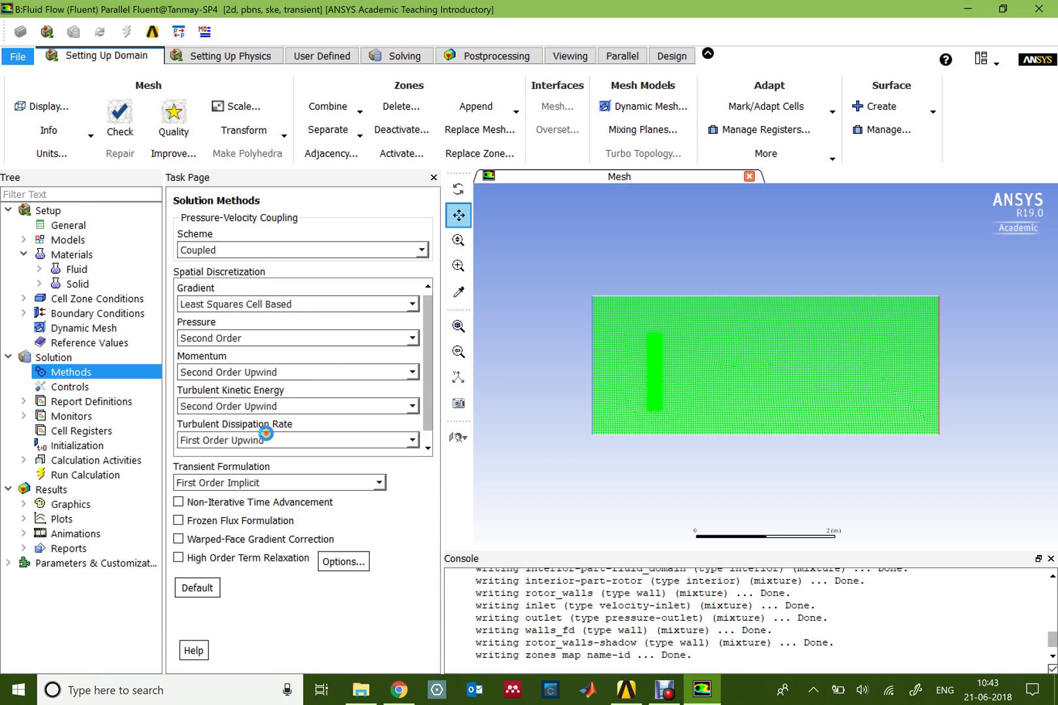
{"action": "left_click", "coordinate": [254, 442]}
{"action": "left_click", "coordinate": [253, 465]}
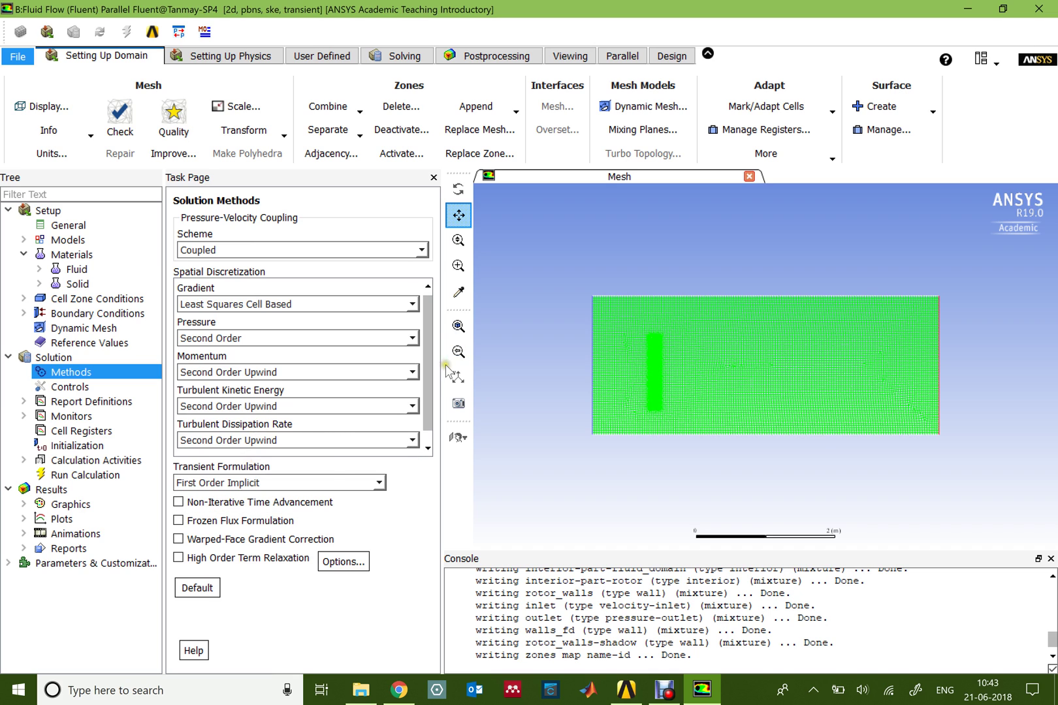
{"action": "left_click", "coordinate": [245, 483]}
{"action": "left_click", "coordinate": [251, 511]}
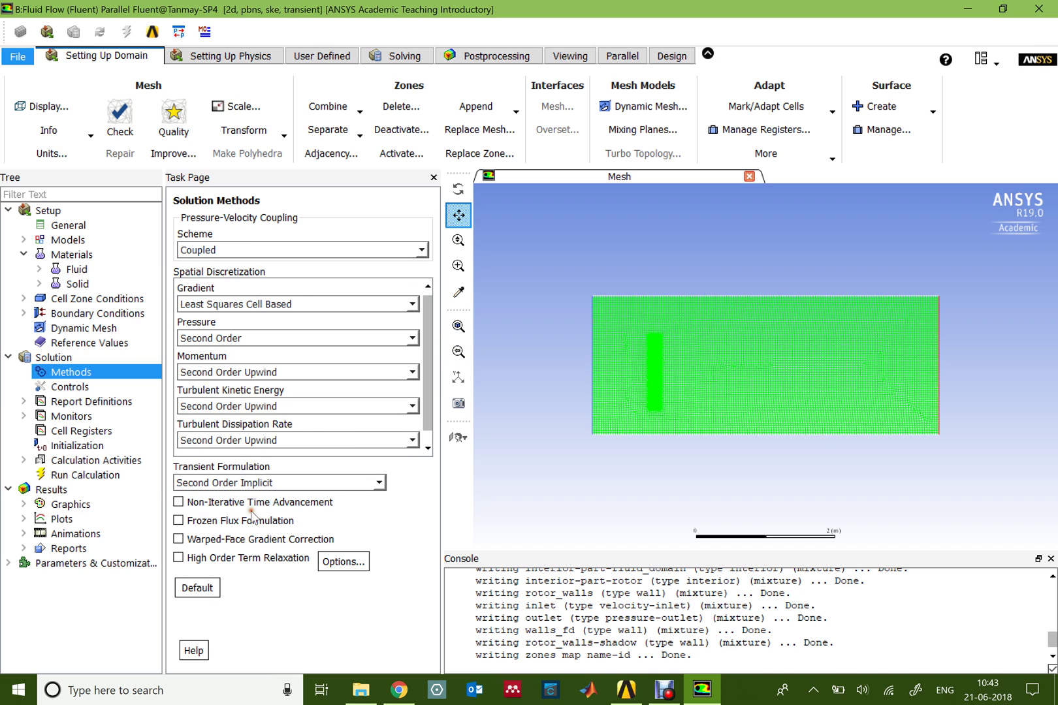
Step: Initialize the solution computed from the inlet, with X velocity 2
{"action": "left_click", "coordinate": [96, 446]}
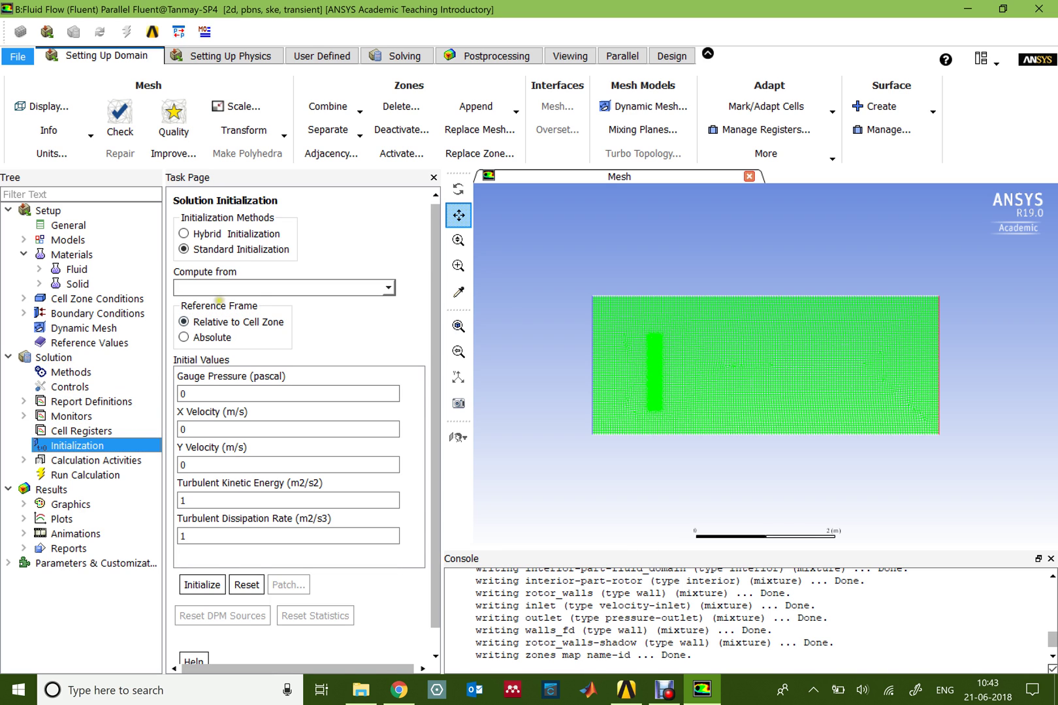
{"action": "left_click", "coordinate": [389, 287]}
{"action": "left_click", "coordinate": [304, 323]}
{"action": "double_click", "coordinate": [184, 429]}
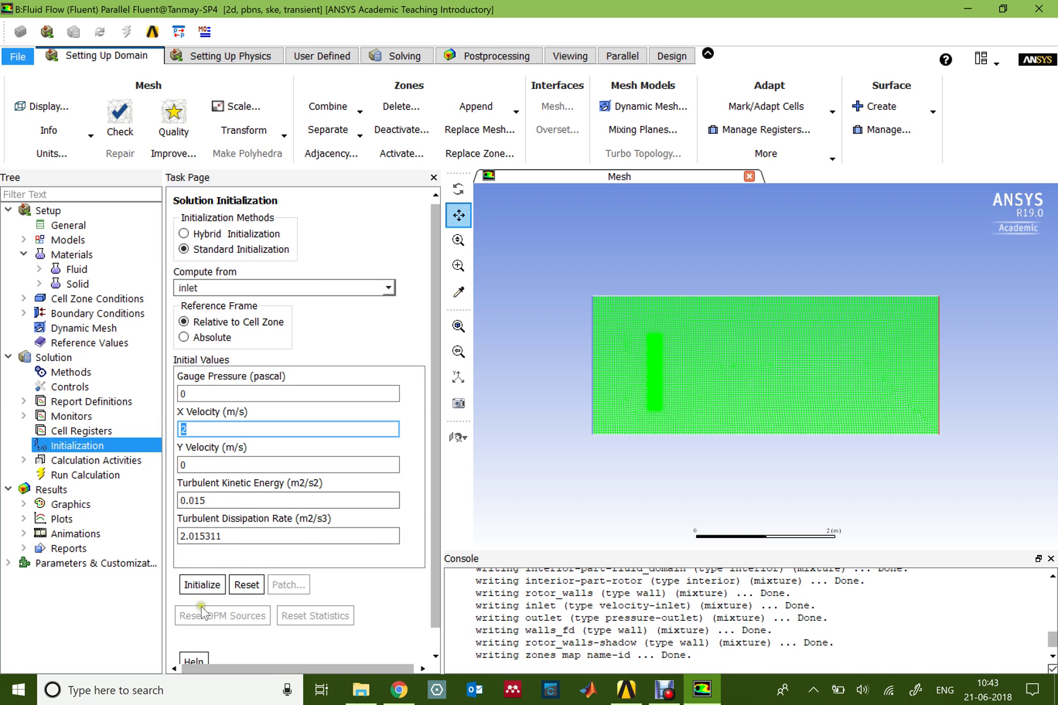
{"action": "left_click", "coordinate": [192, 584]}
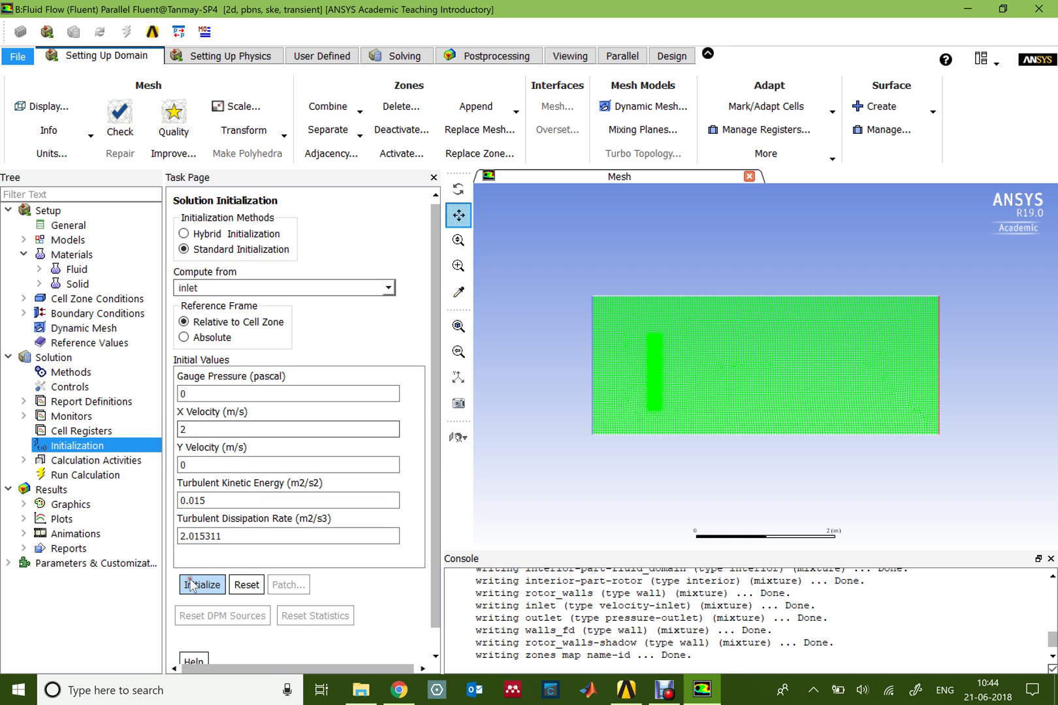
Step: Set Autosave Every (Time Steps) to 5 in Calculation Activities
{"action": "double_click", "coordinate": [96, 460]}
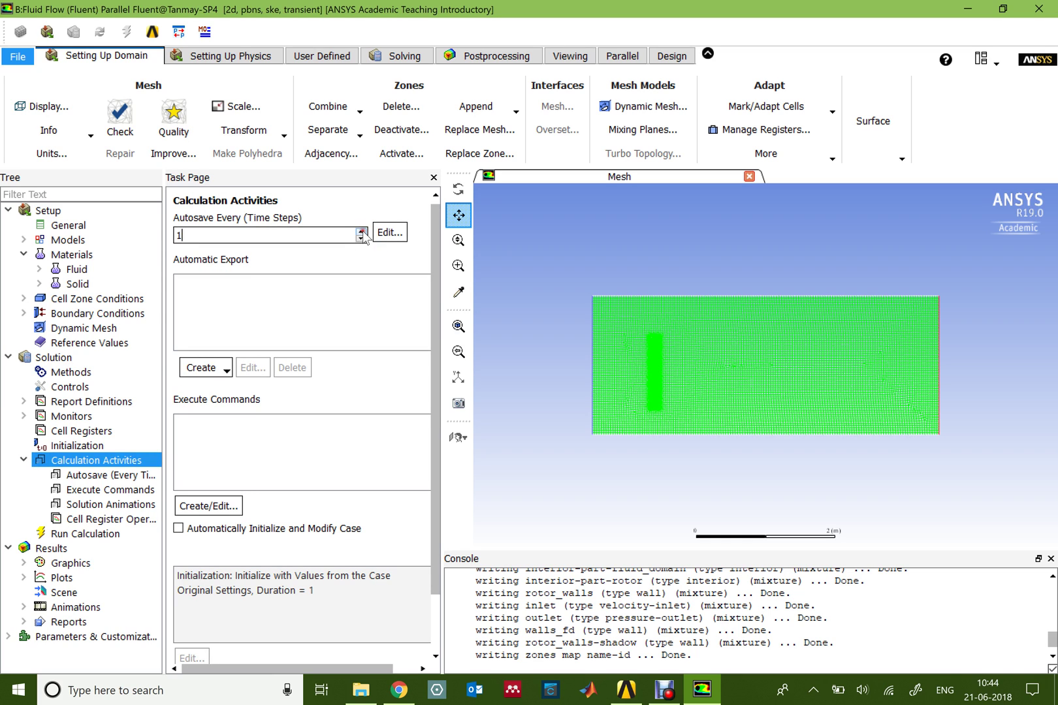
{"action": "left_click", "coordinate": [361, 231]}
{"action": "left_click", "coordinate": [361, 231]}
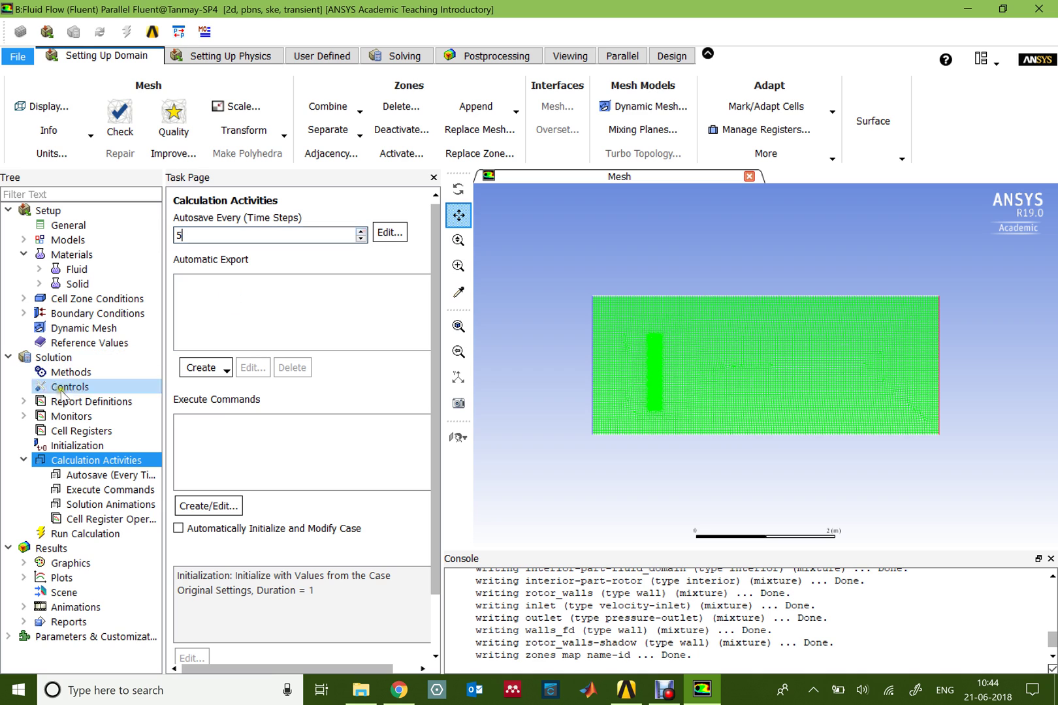
{"action": "left_click", "coordinate": [23, 460]}
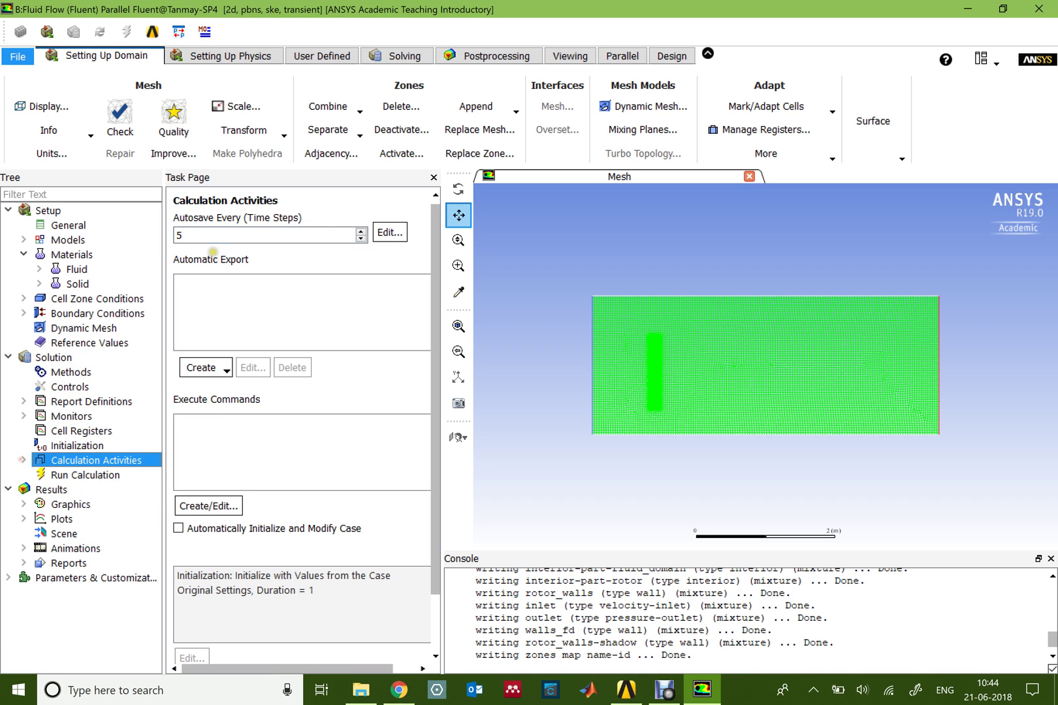
Step: Set Run Calculation to 500 time steps with a 0.01 s time step size
{"action": "left_click", "coordinate": [118, 475]}
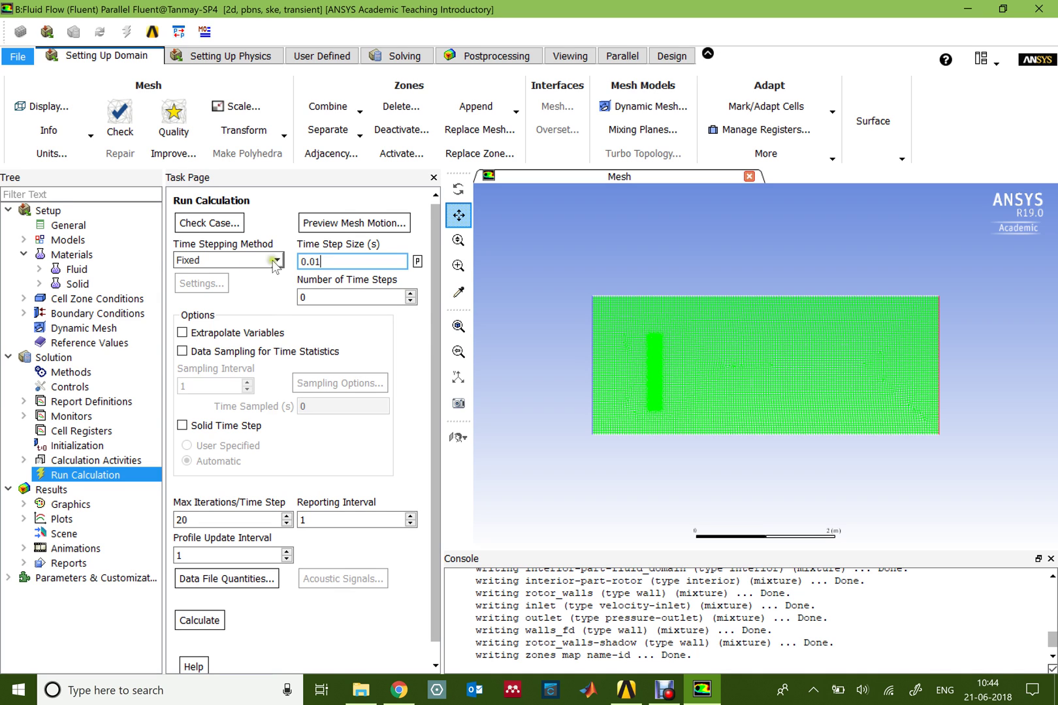
{"action": "left_click", "coordinate": [323, 295]}
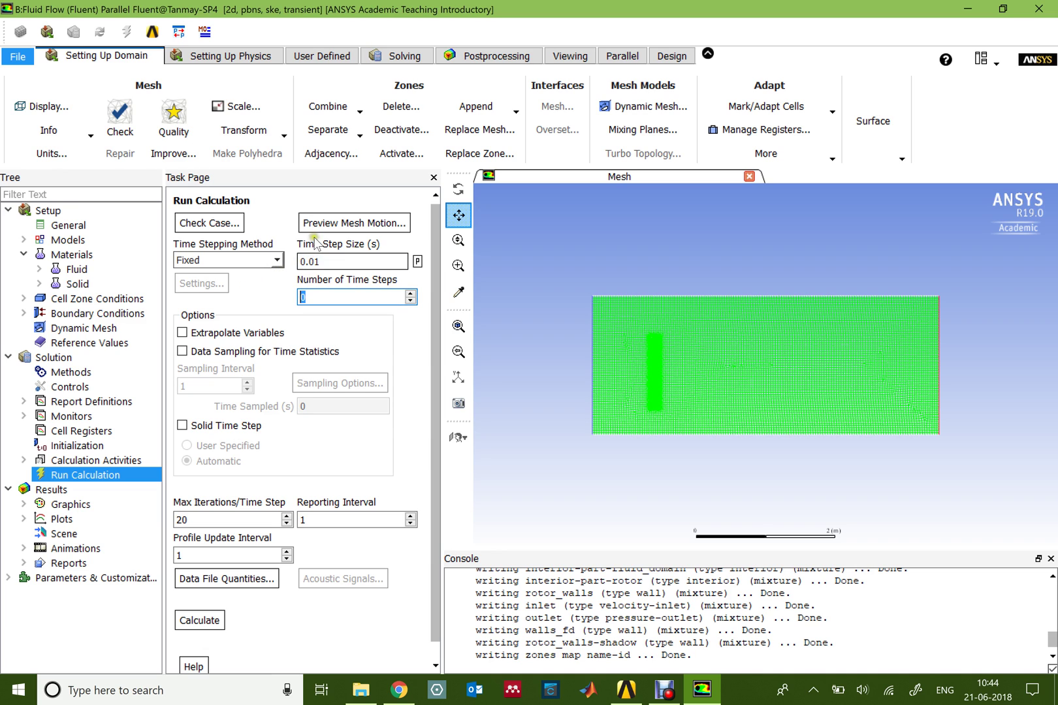
{"action": "left_click", "coordinate": [301, 261]}
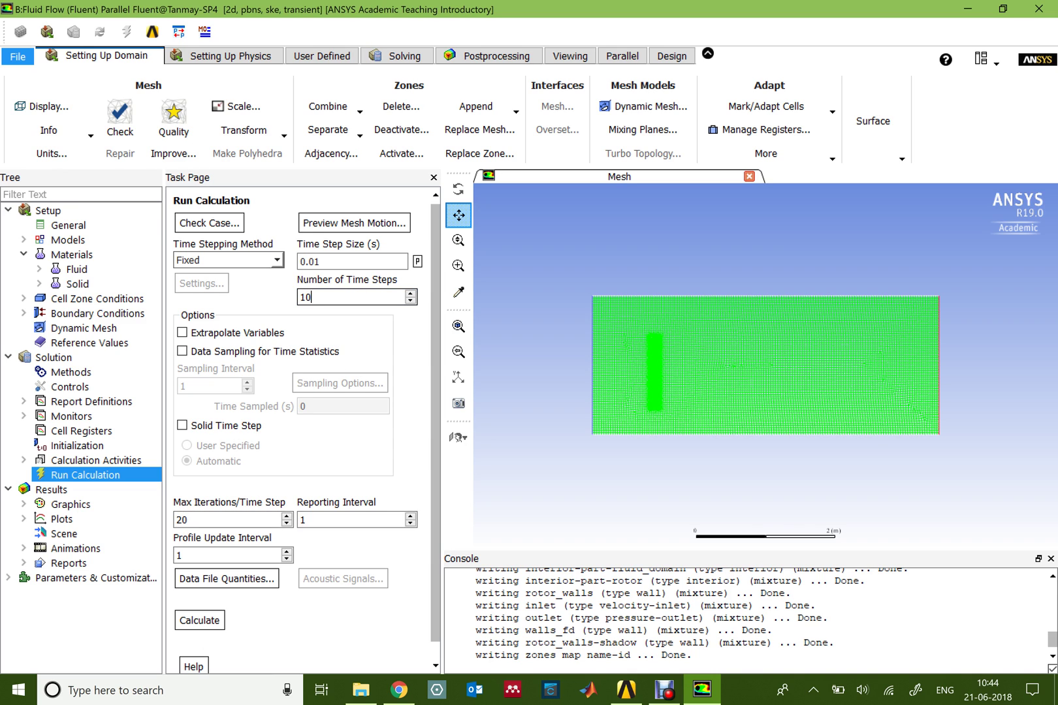
{"action": "left_click", "coordinate": [320, 297]}
{"action": "mouse_move", "coordinate": [305, 297]}
{"action": "left_mouse_down"}
{"action": "mouse_move", "coordinate": [290, 298]}
{"action": "mouse_move", "coordinate": [308, 297]}
{"action": "left_mouse_up"}
{"action": "left_click", "coordinate": [326, 297]}
{"action": "left_click", "coordinate": [302, 298]}
{"action": "double_click", "coordinate": [324, 262]}
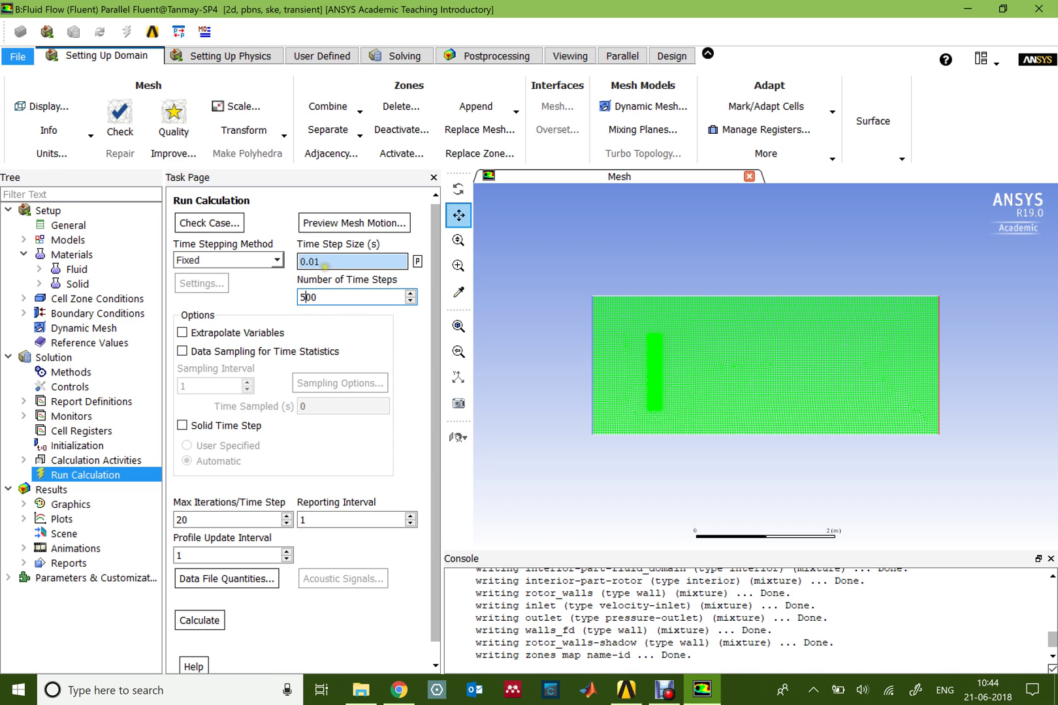
{"action": "left_click", "coordinate": [305, 297]}
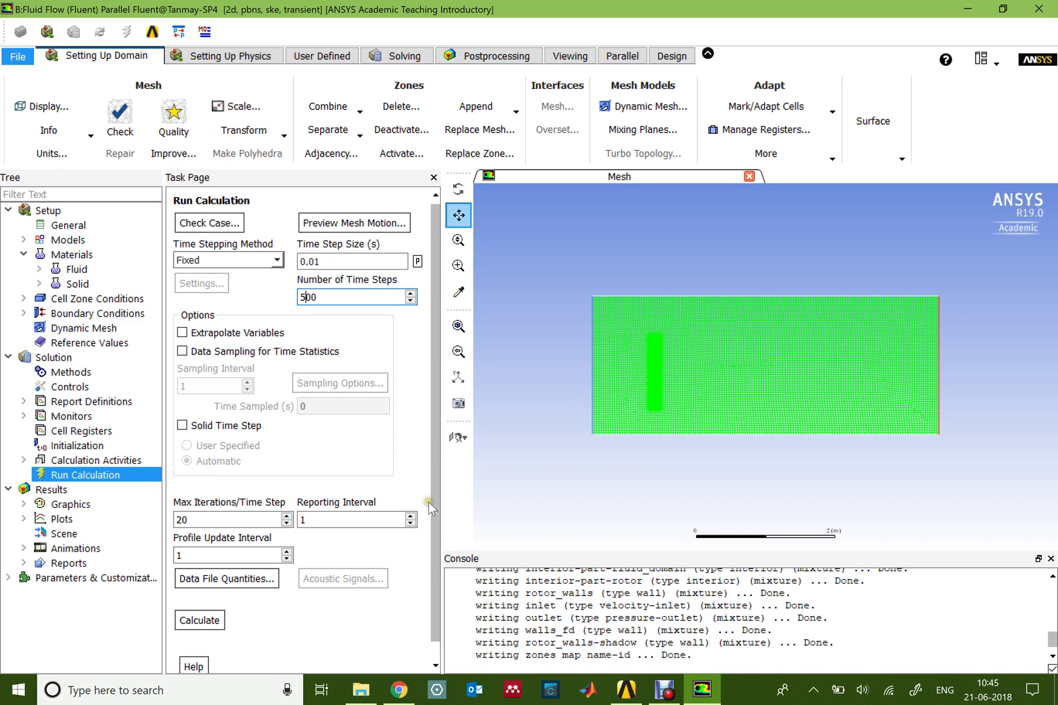
{"action": "left_click", "coordinate": [302, 297]}
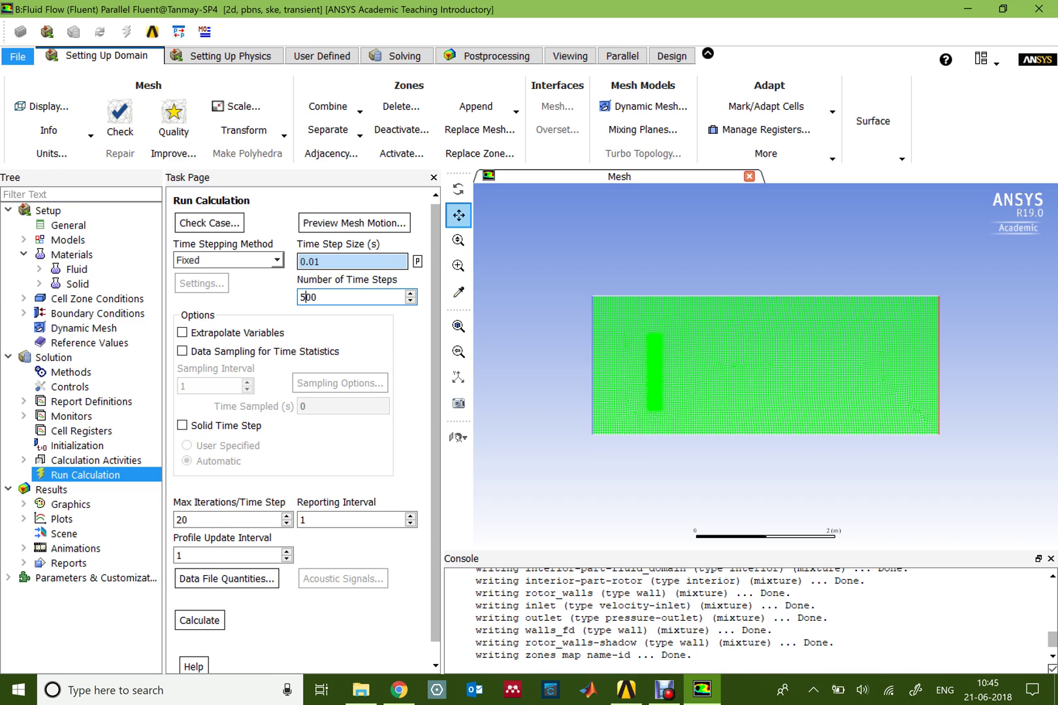
Step: Run the transient calculation until it stops at time step 389 (about 3.89 s), then quit Fluent
{"action": "left_click", "coordinate": [215, 619]}
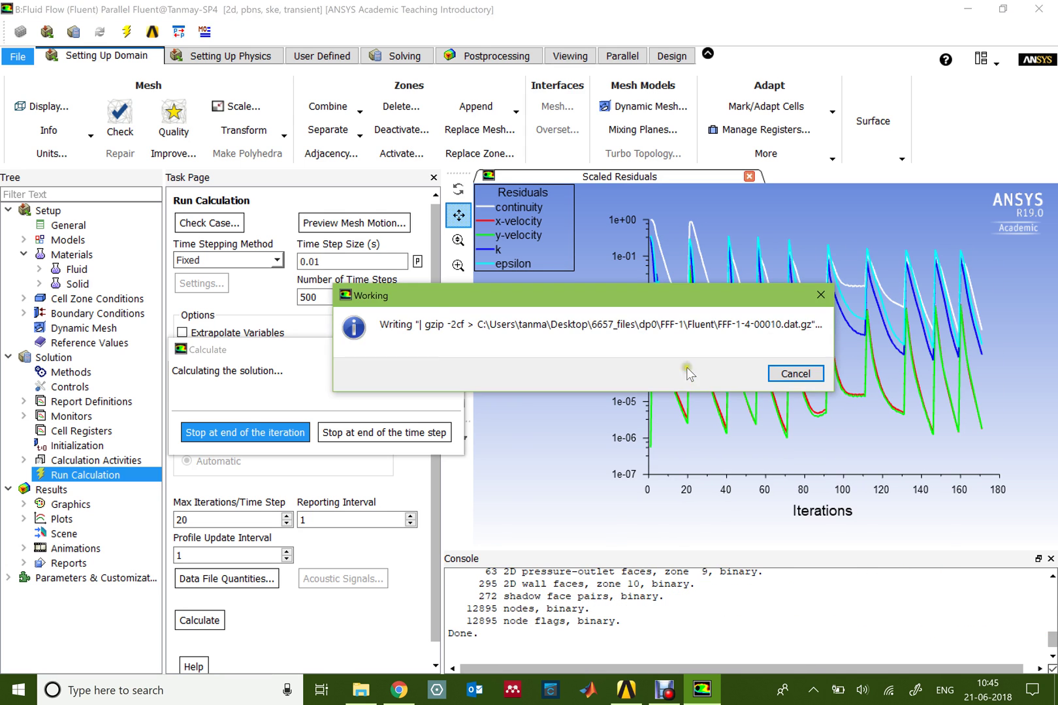
{"action": "left_click", "coordinate": [664, 689]}
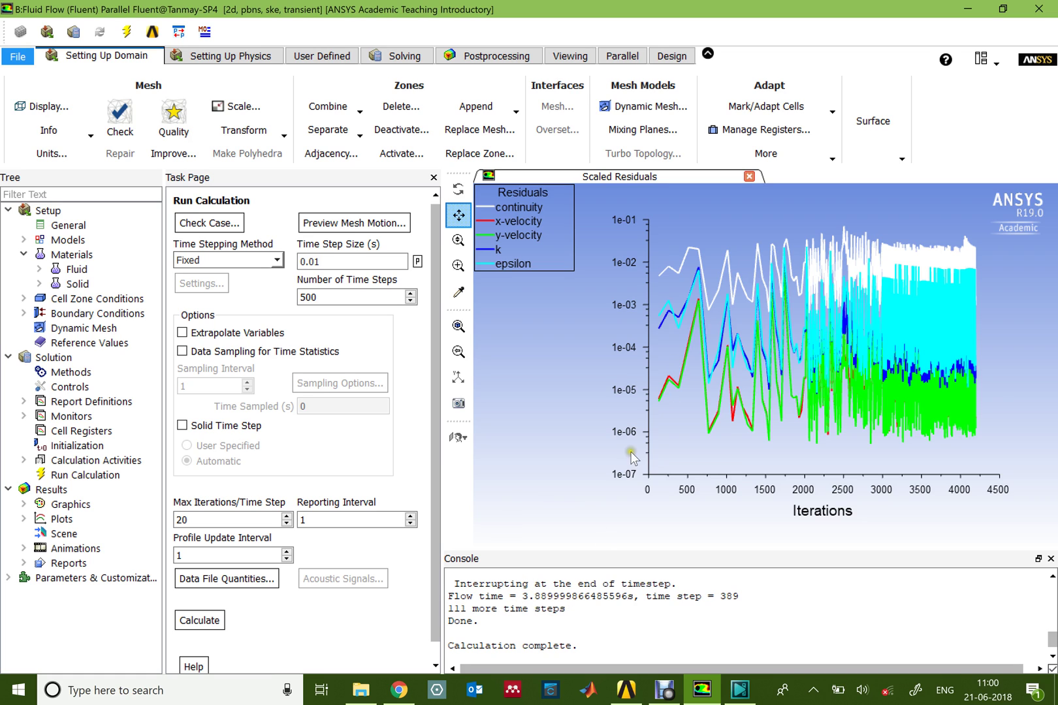
{"action": "left_click", "coordinate": [1041, 11]}
{"action": "left_click", "coordinate": [556, 367]}
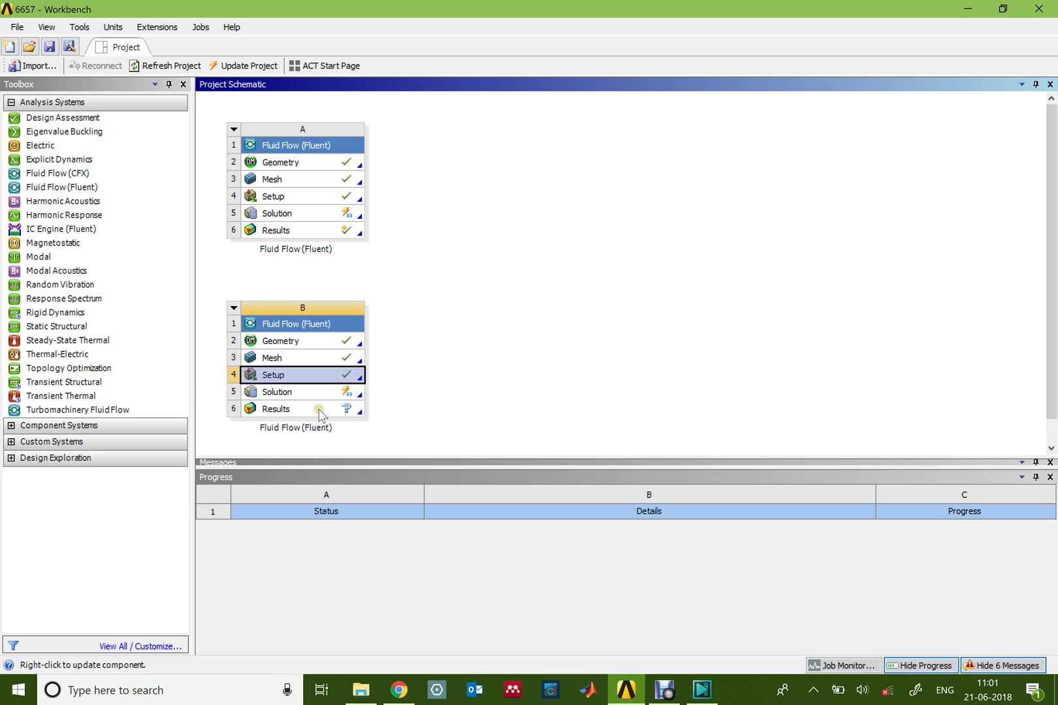
Step: Reset system B's B6 Results cell and confirm deleting its generated results data
{"action": "left_click", "coordinate": [554, 390]}
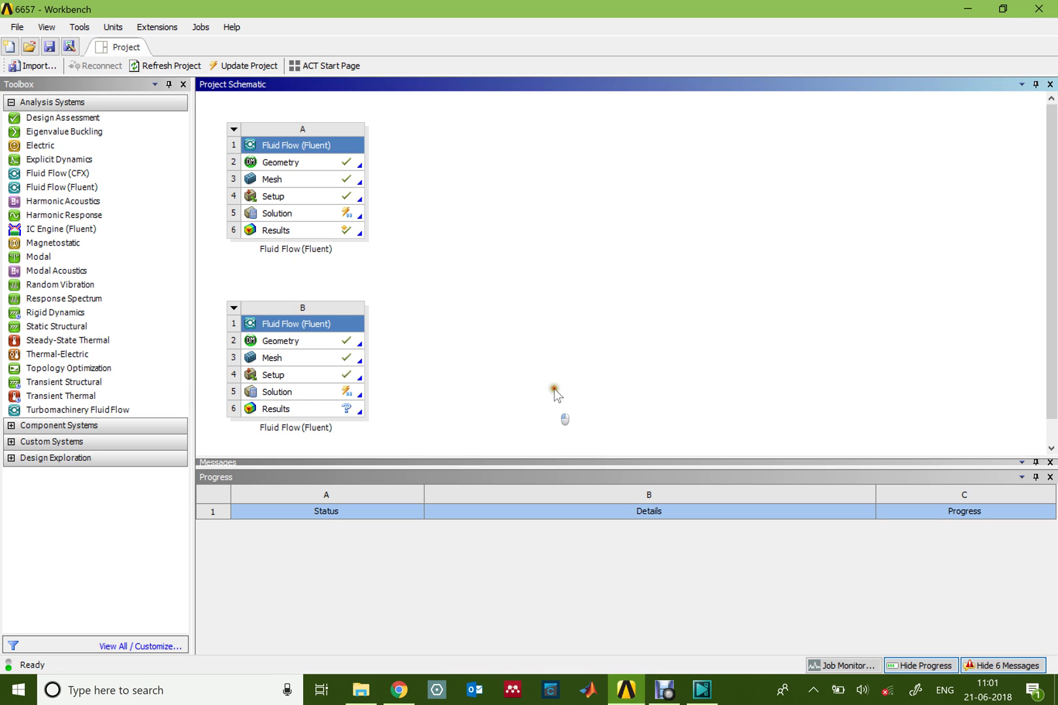
{"action": "right_click", "coordinate": [321, 408]}
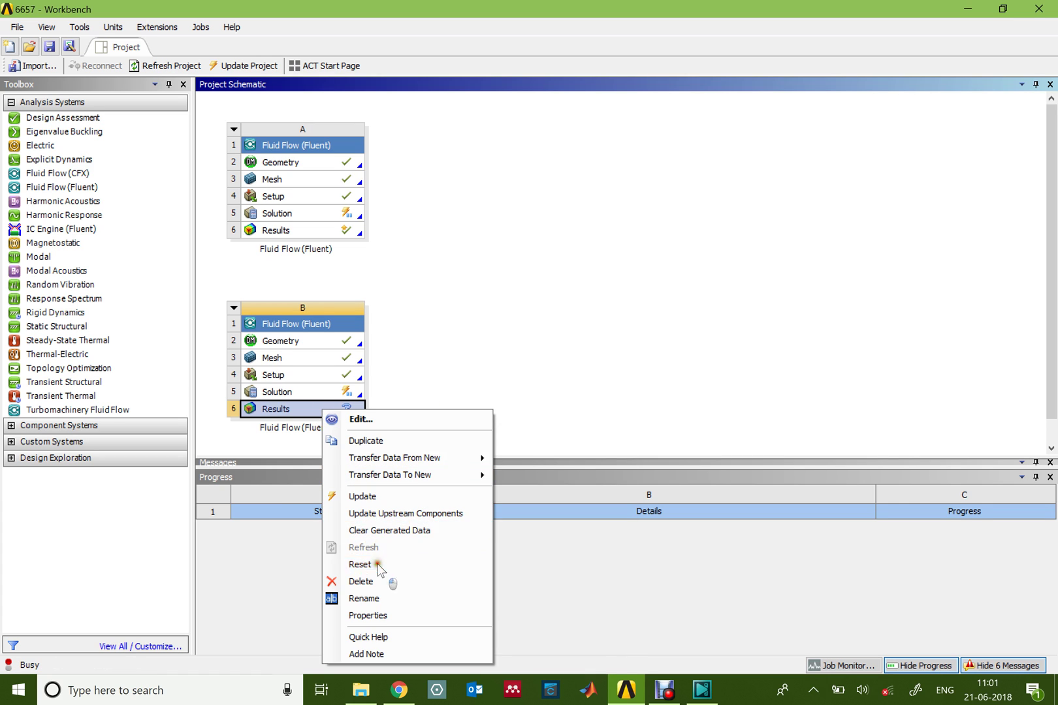
{"action": "left_click", "coordinate": [371, 566]}
{"action": "left_click", "coordinate": [539, 369]}
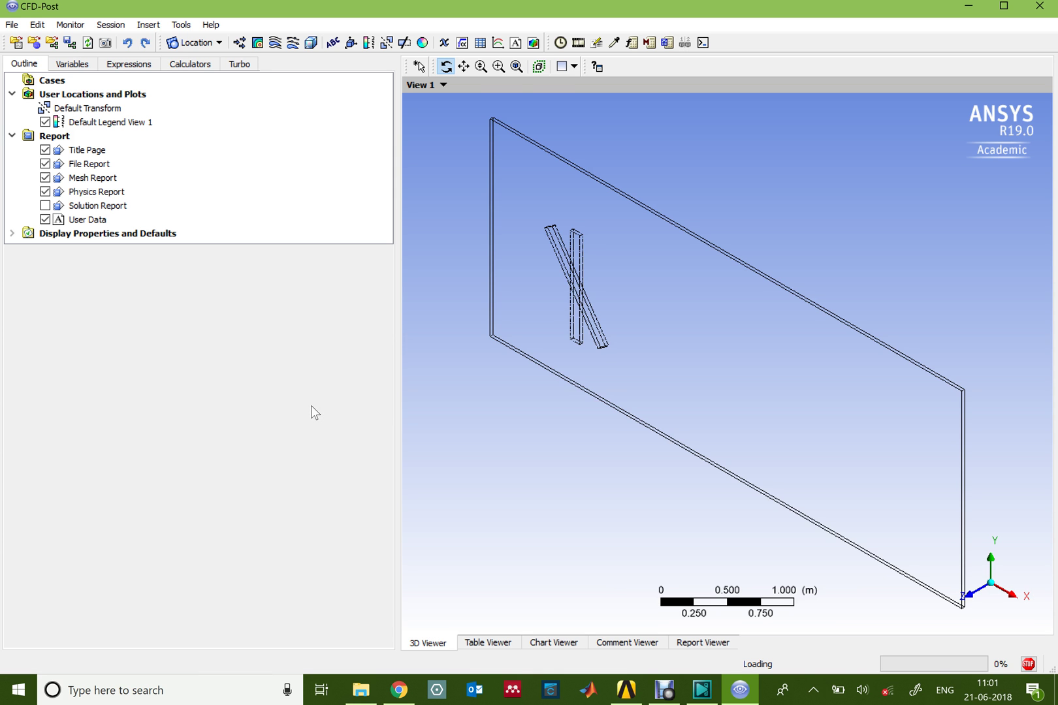
Step: Orient the view face-on along Z and load the 0 s timestep from the Timestep Selector
{"action": "left_click", "coordinate": [968, 595]}
{"action": "left_click", "coordinate": [561, 43]}
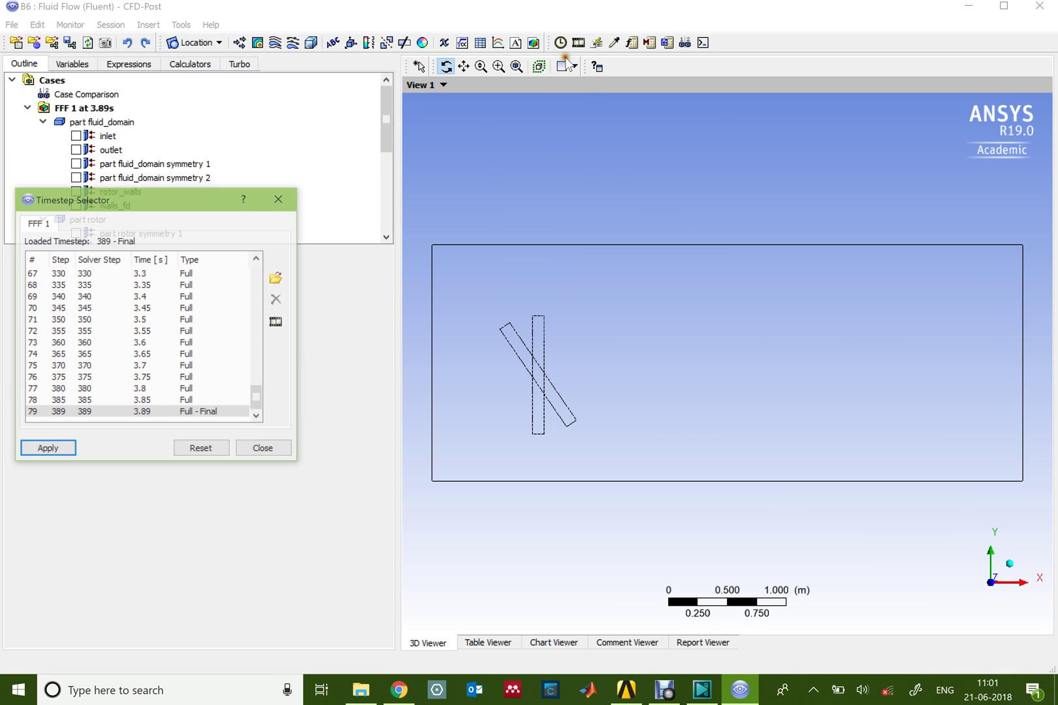
{"action": "left_click_drag", "start_coordinate": [258, 400], "coordinate": [257, 274]}
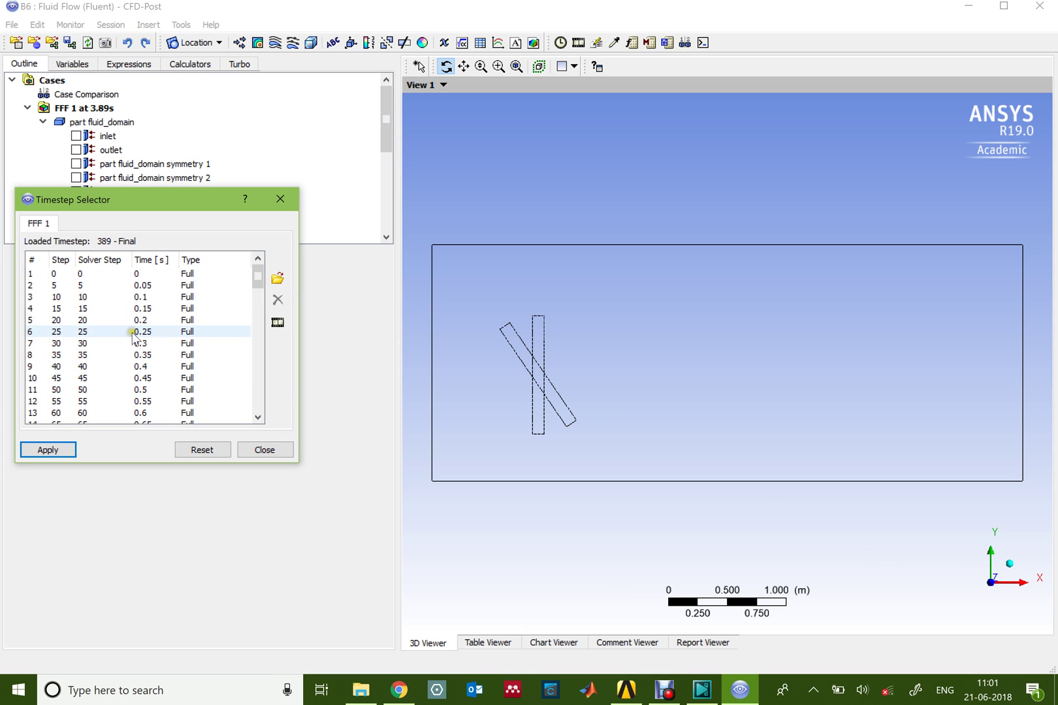
{"action": "left_click", "coordinate": [171, 275]}
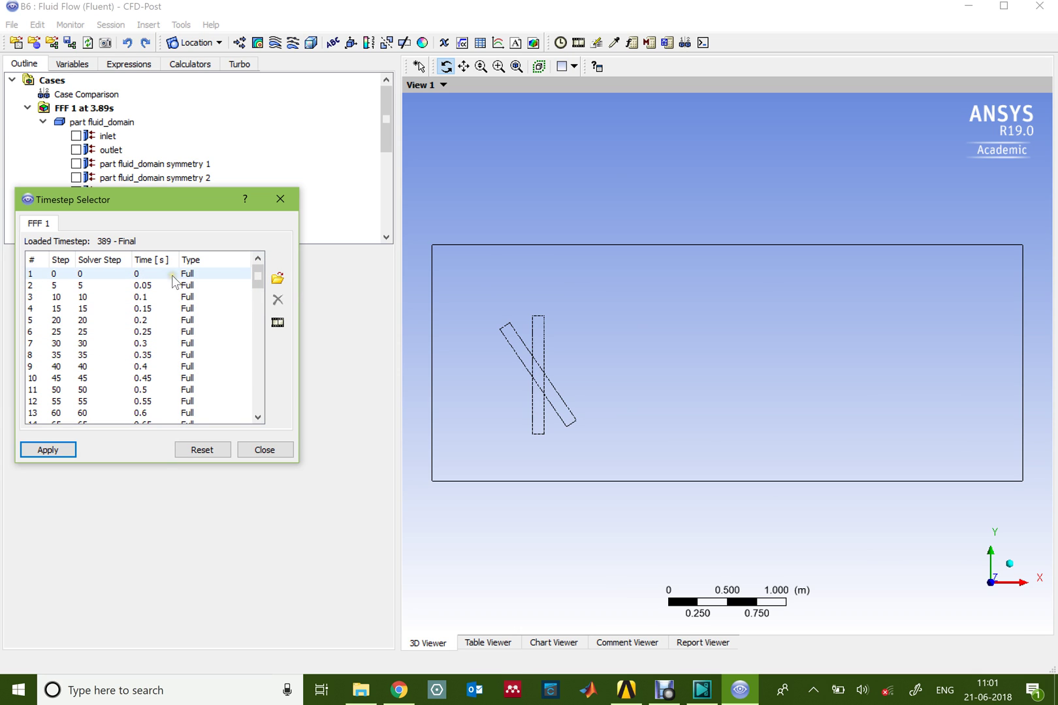
{"action": "left_click", "coordinate": [172, 275]}
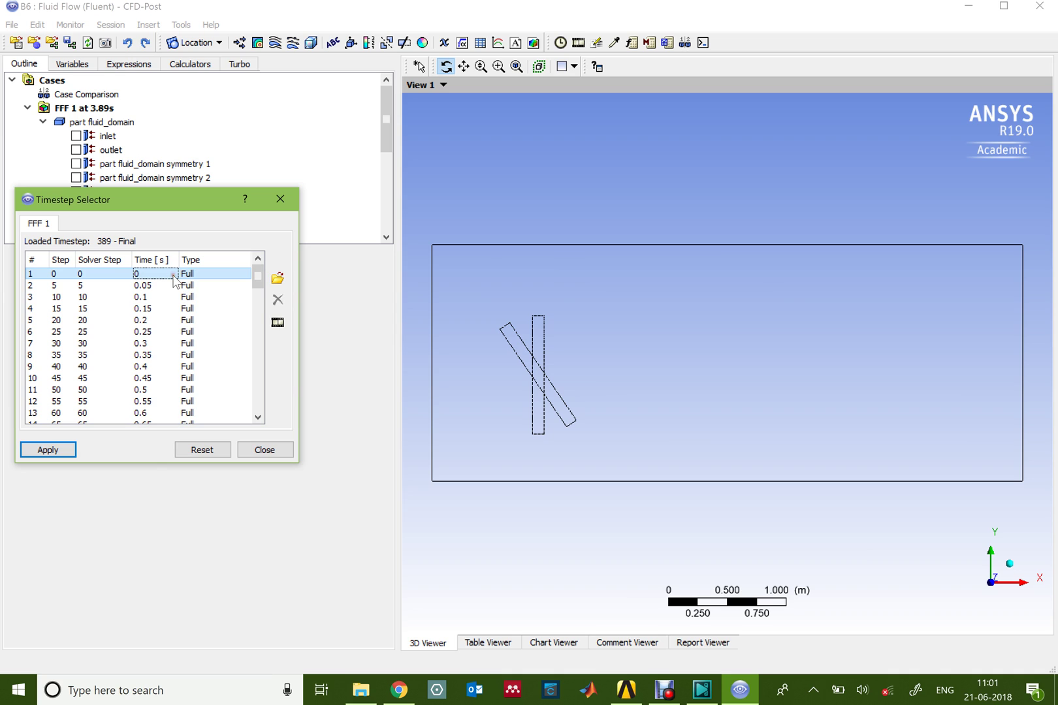
{"action": "double_click", "coordinate": [173, 277]}
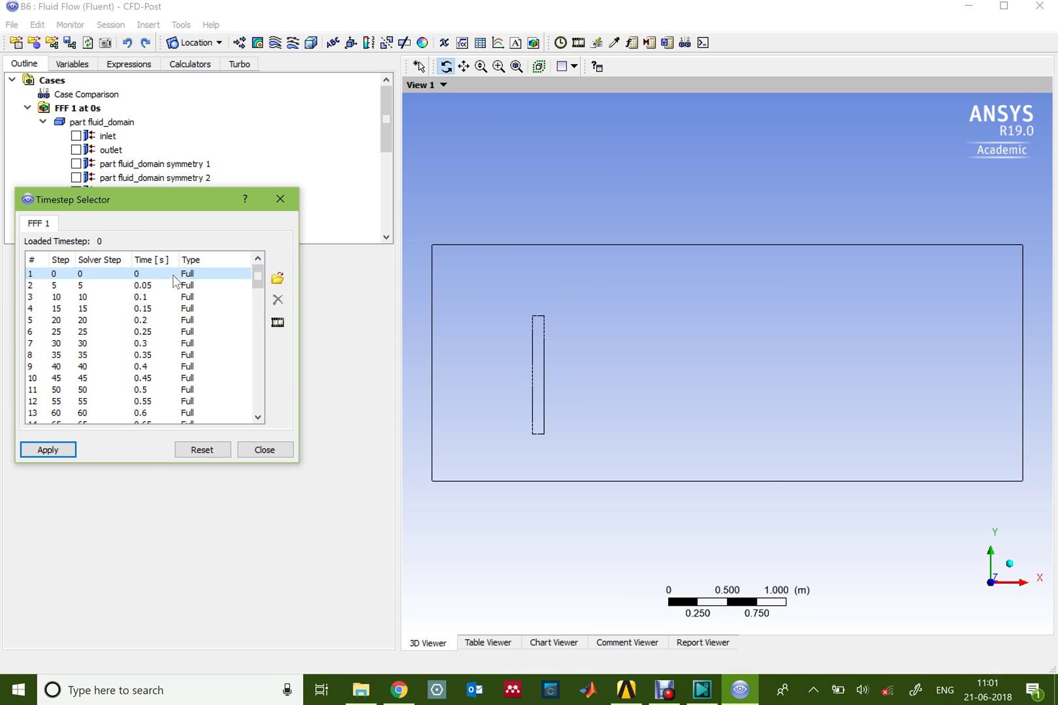
{"action": "left_click", "coordinate": [280, 200]}
Step: Insert Vector 1 on part fluid_domain symmetry 1 and apply it
{"action": "left_click", "coordinate": [352, 146]}
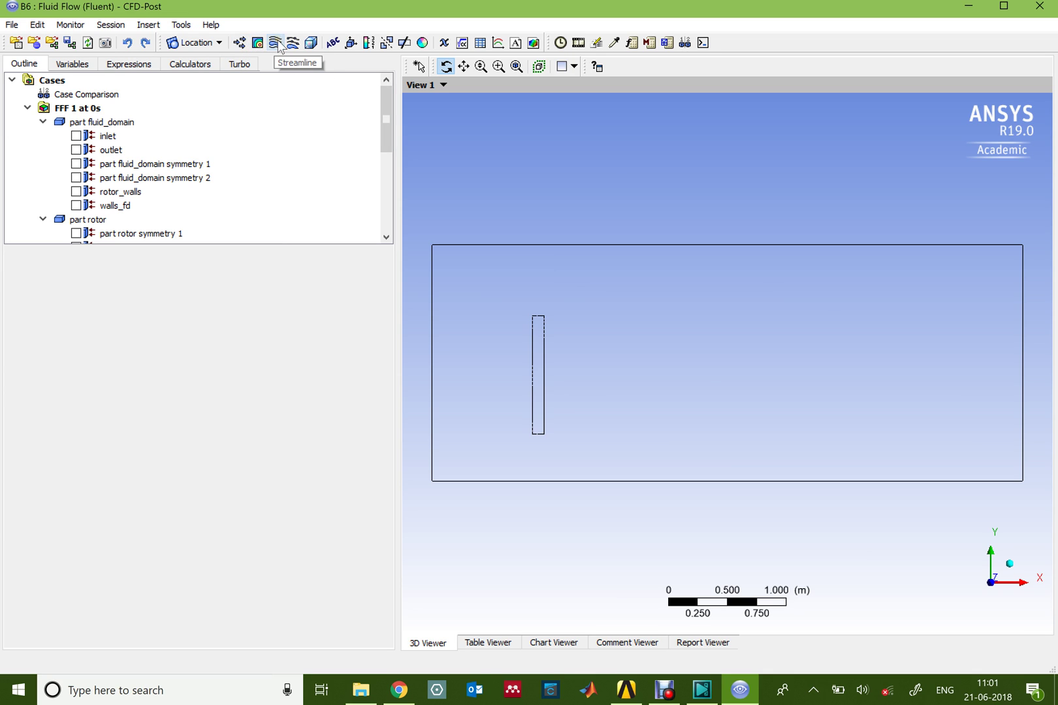
{"action": "left_click", "coordinate": [239, 42]}
{"action": "left_click", "coordinate": [277, 106]}
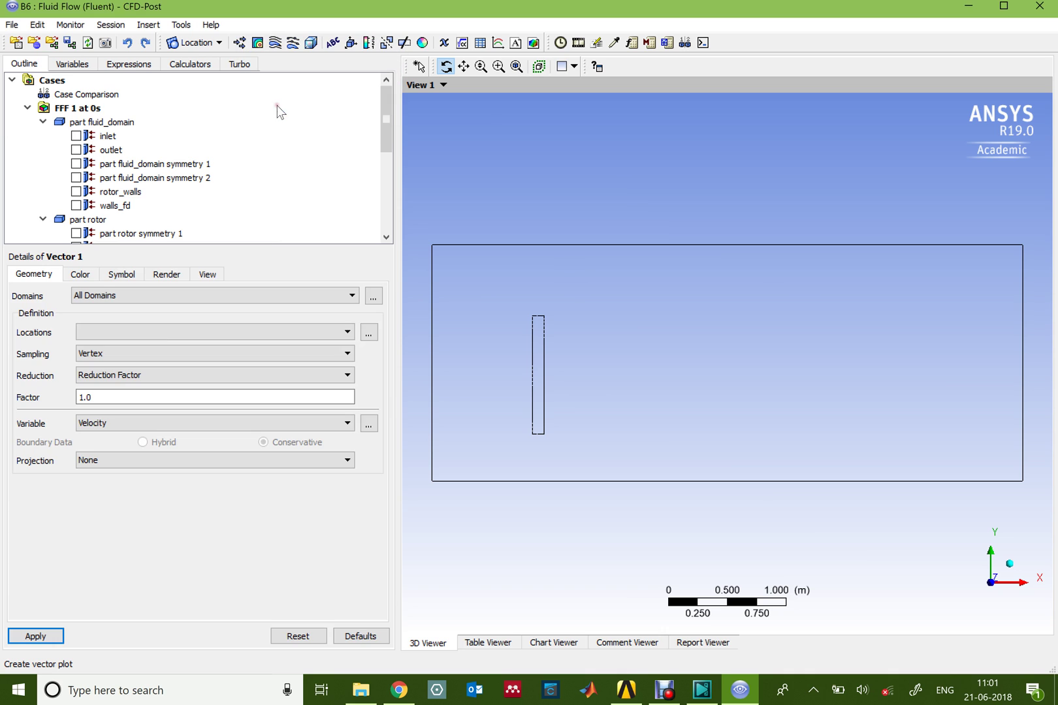
{"action": "left_click", "coordinate": [168, 334]}
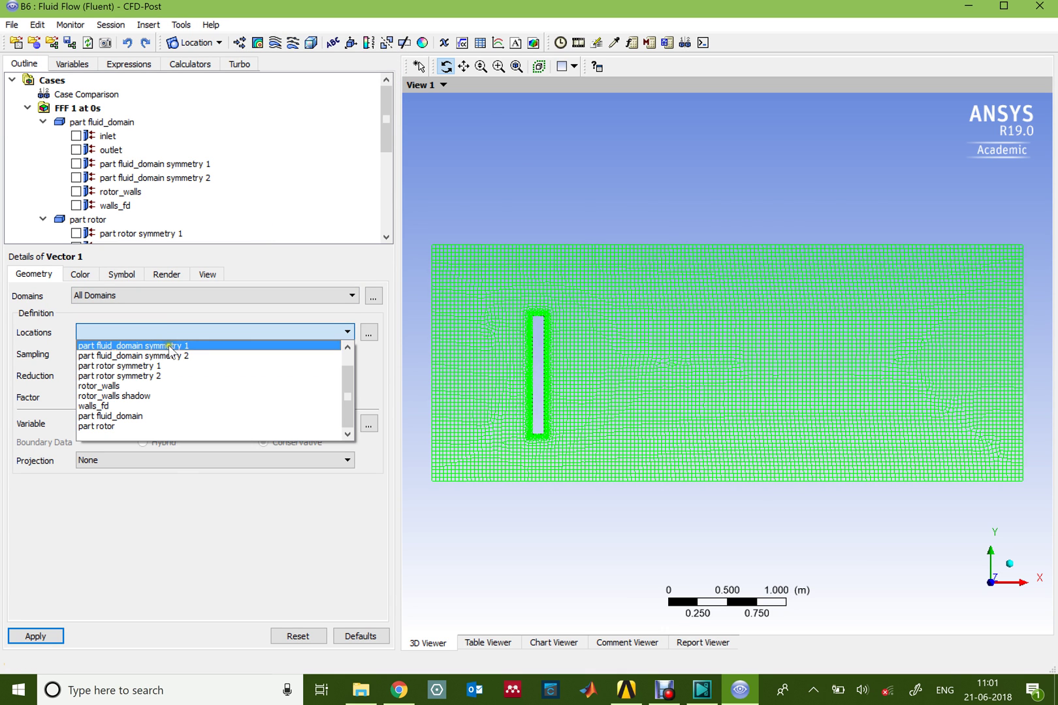
{"action": "left_click", "coordinate": [170, 347]}
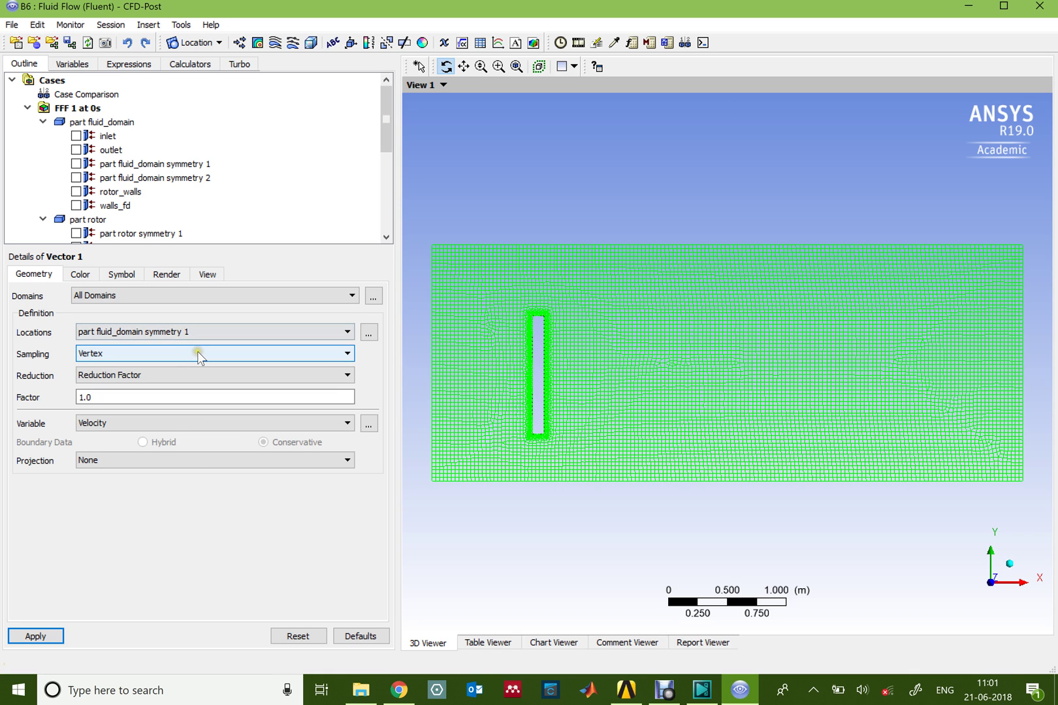
{"action": "left_click", "coordinate": [38, 637]}
Step: Set Vector 1's reduction to Max Number of Points with Max Points 500
{"action": "scroll", "coordinate": [750, 294], "scroll_direction": "down", "scroll_amount": 1}
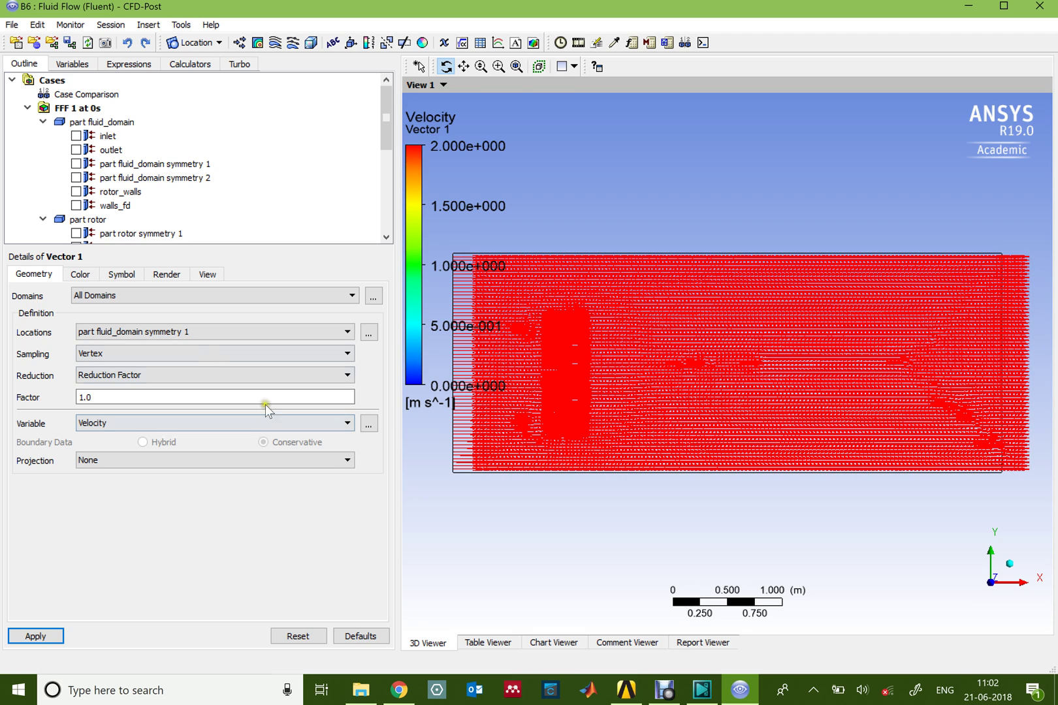
{"action": "left_click", "coordinate": [139, 354]}
{"action": "left_click", "coordinate": [139, 354]}
{"action": "left_click", "coordinate": [130, 378]}
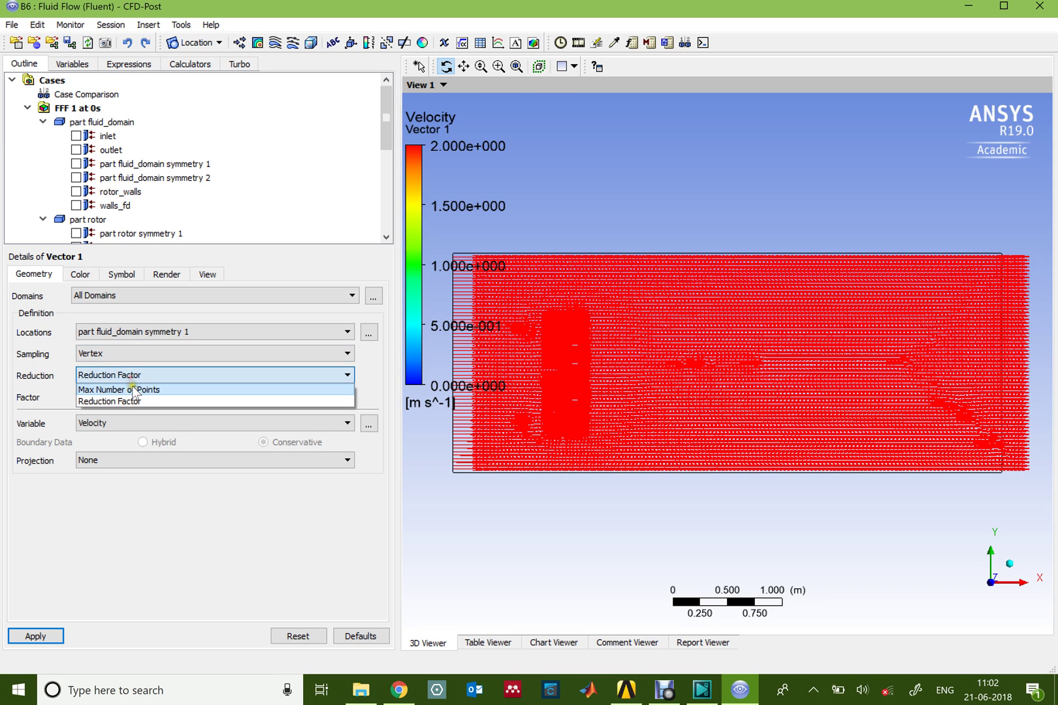
{"action": "left_click", "coordinate": [132, 389]}
{"action": "left_click", "coordinate": [131, 397]}
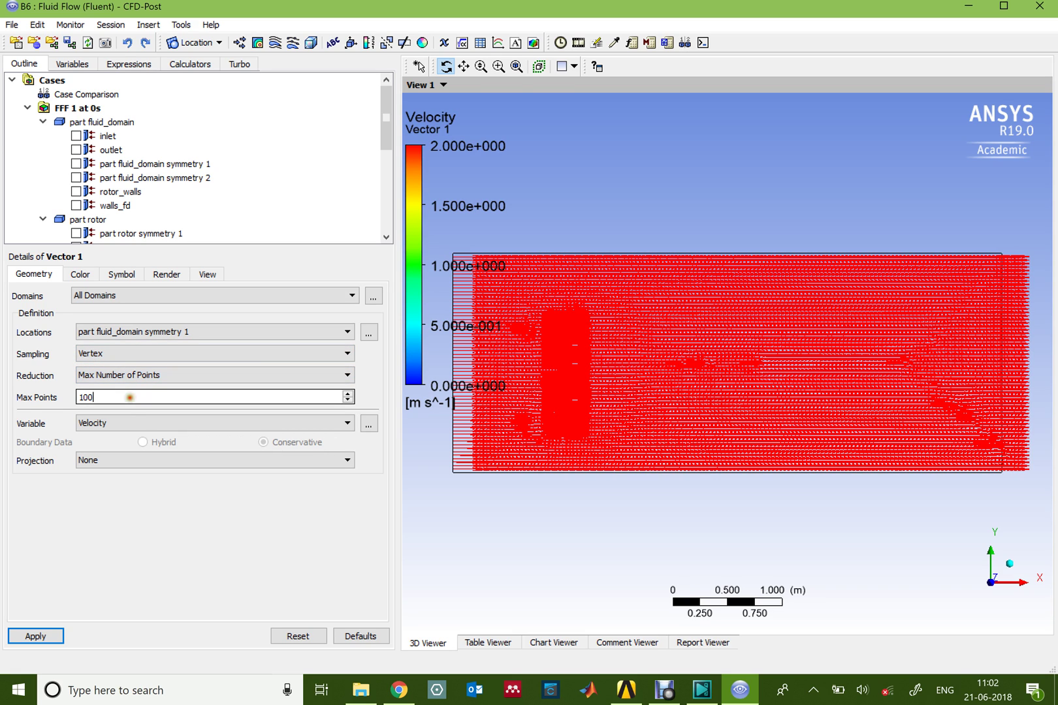
{"action": "left_click", "coordinate": [59, 637]}
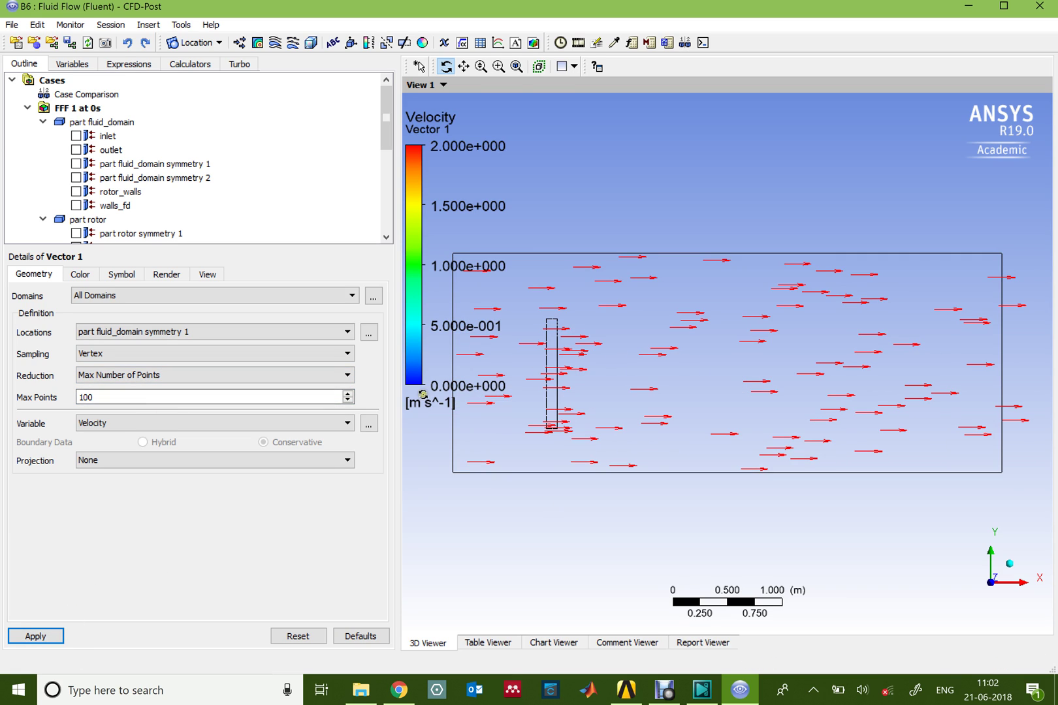
{"action": "left_click", "coordinate": [103, 398]}
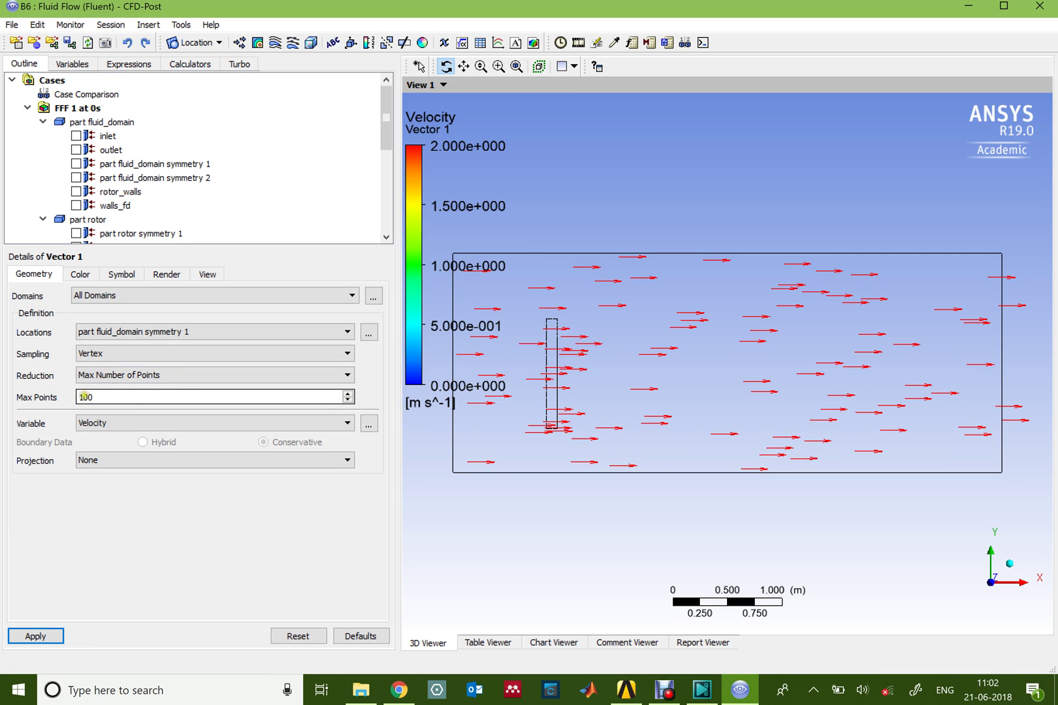
{"action": "left_click_drag", "start_coordinate": [83, 397], "coordinate": [78, 397]}
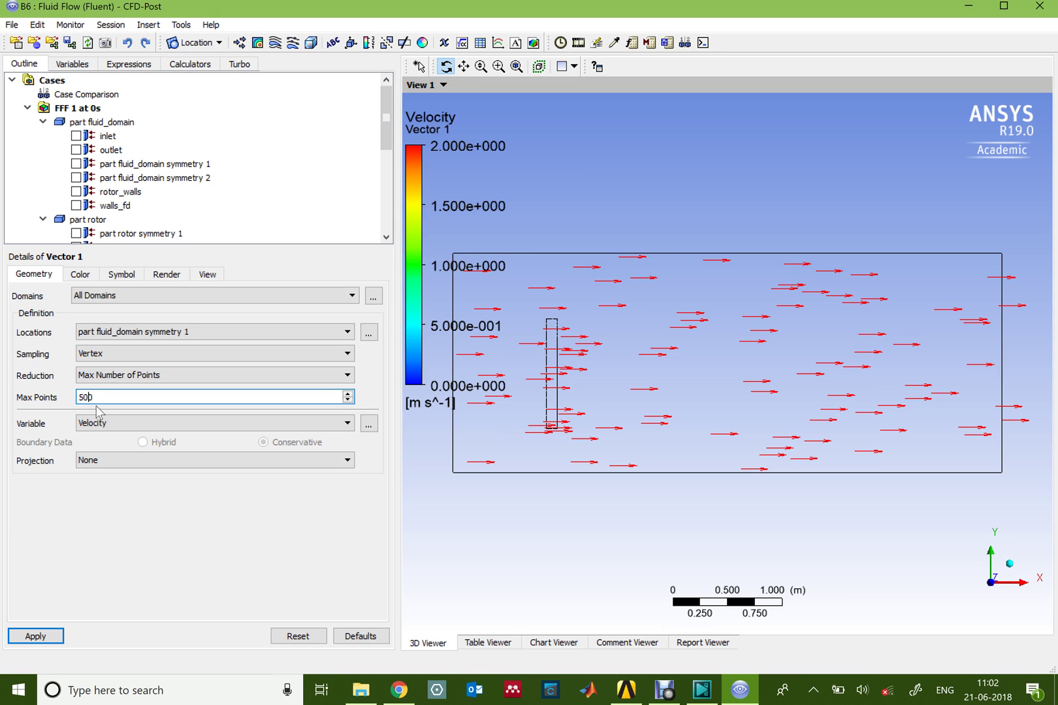
{"action": "left_click", "coordinate": [50, 634]}
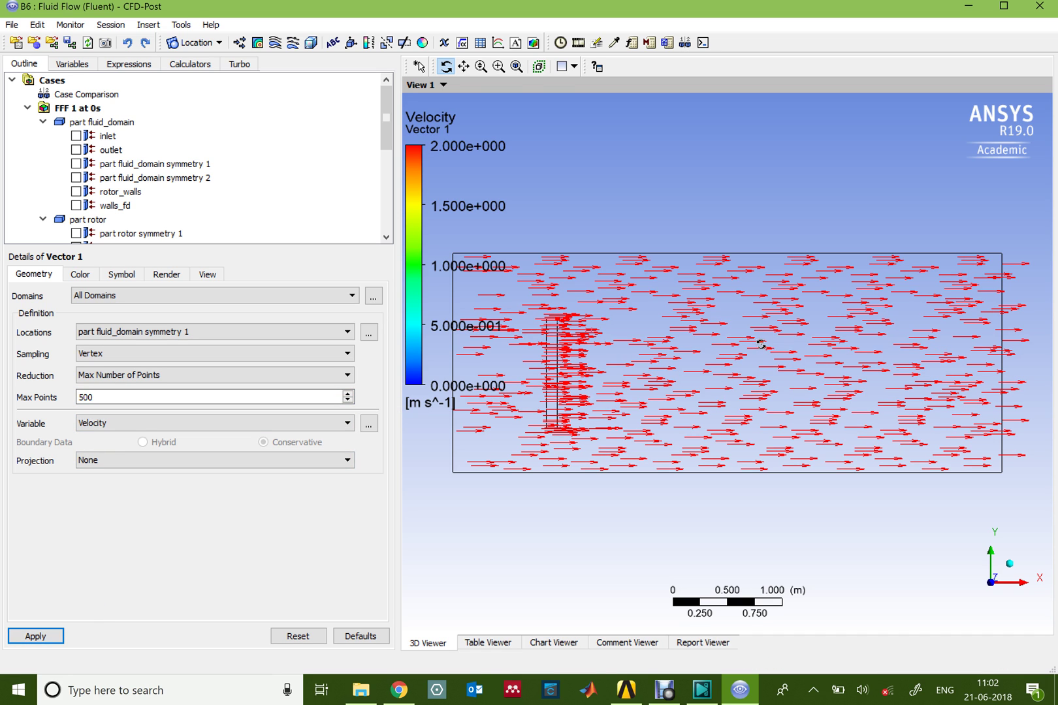
Step: Preview Vector 1 at the 1.25 s and 2.3 s timesteps
{"action": "left_click", "coordinate": [560, 42]}
{"action": "left_click", "coordinate": [115, 309]}
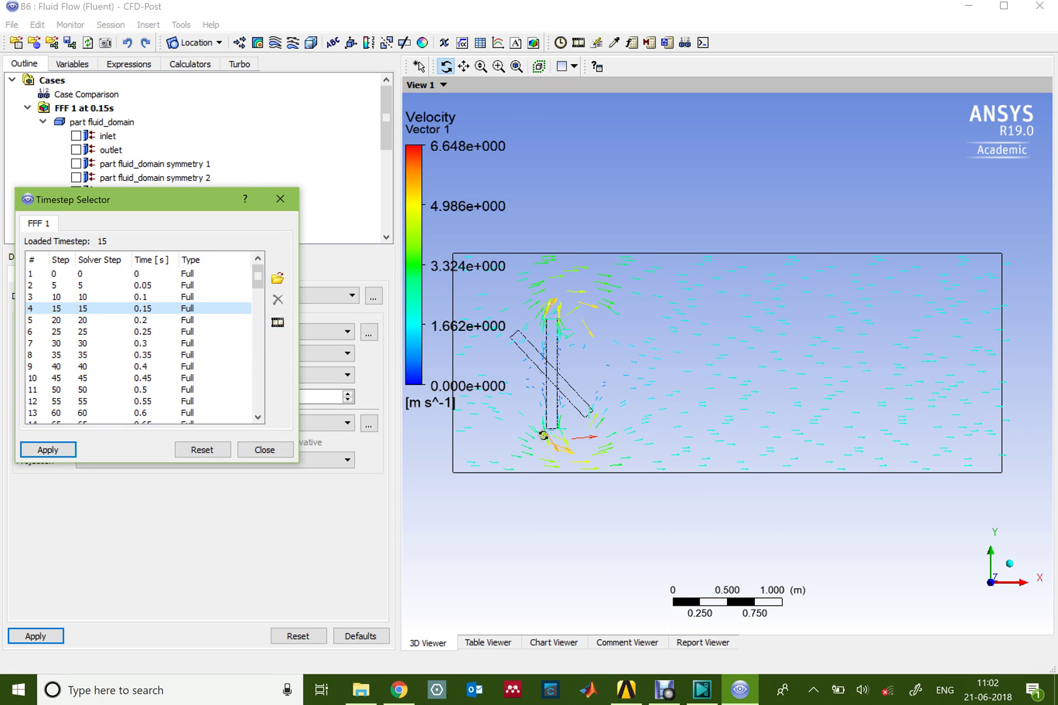
{"action": "scroll", "coordinate": [124, 356], "scroll_direction": "down", "scroll_amount": 6}
{"action": "left_click", "coordinate": [123, 355]}
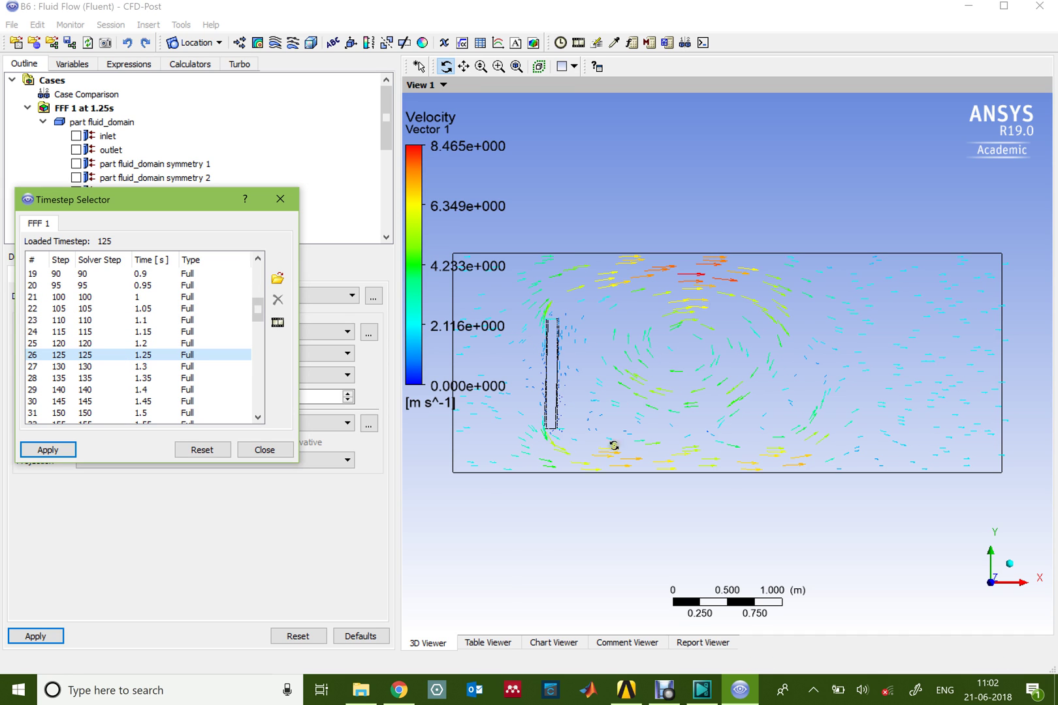
{"action": "scroll", "coordinate": [156, 355], "scroll_direction": "down", "scroll_amount": 7}
{"action": "left_click", "coordinate": [157, 355]}
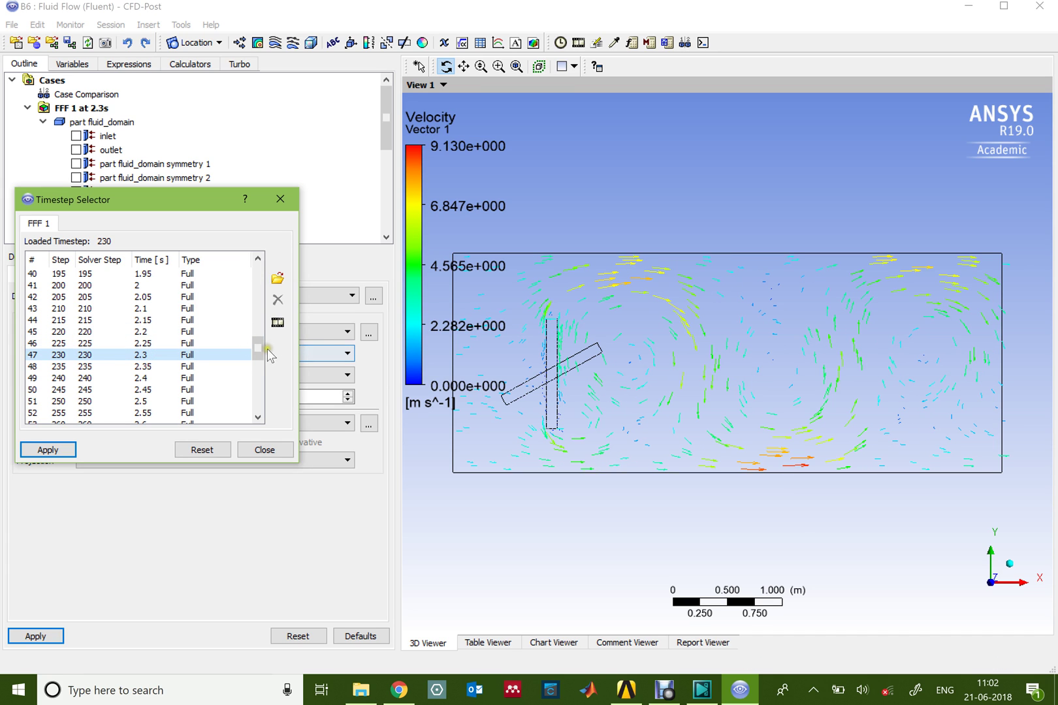
Step: Reload the 0 s timestep and close the Timestep Selector
{"action": "left_click_drag", "start_coordinate": [261, 354], "coordinate": [261, 271]}
{"action": "left_click", "coordinate": [219, 274]}
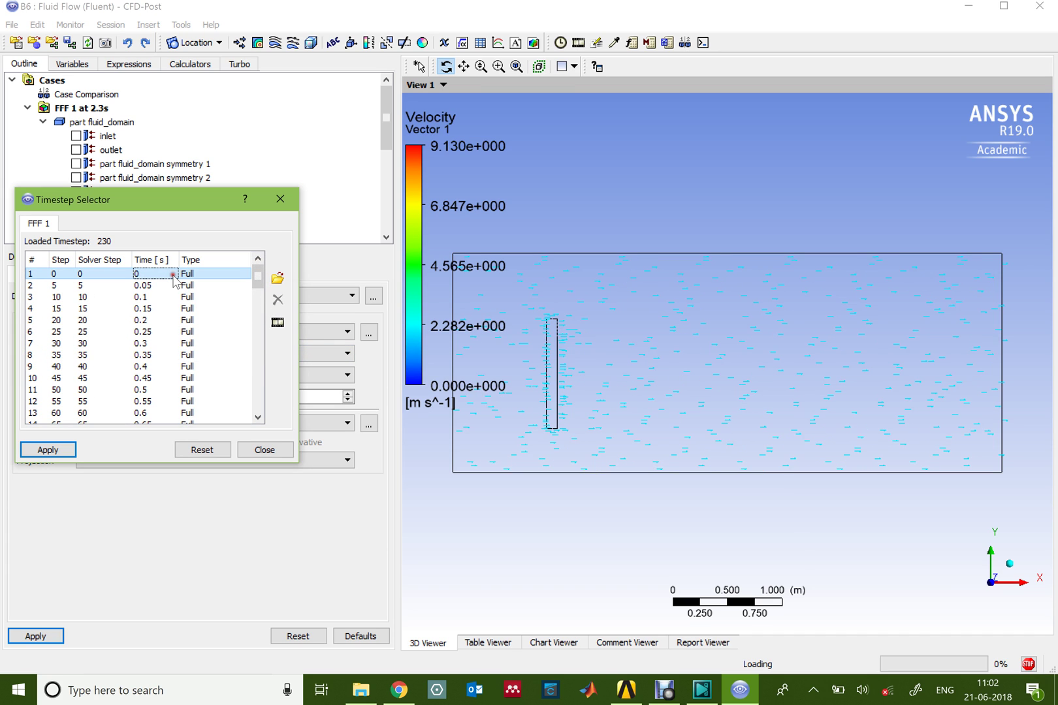
{"action": "left_click", "coordinate": [280, 199]}
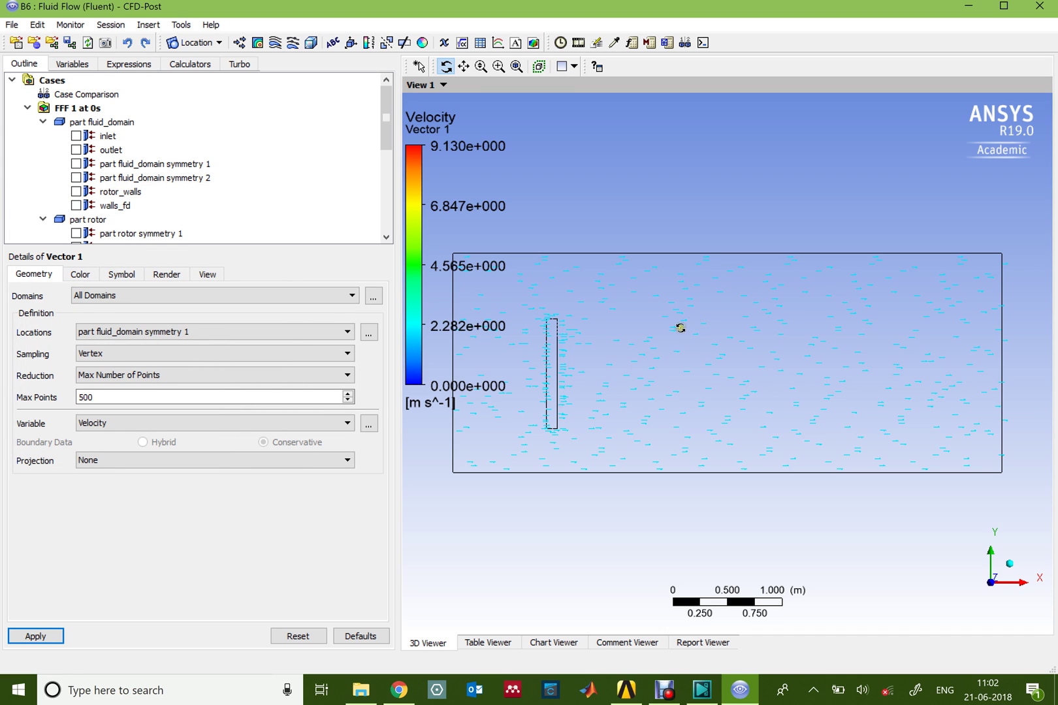
Step: Set Vector 1's Symbol Size to 3 and apply
{"action": "left_click", "coordinate": [112, 281]}
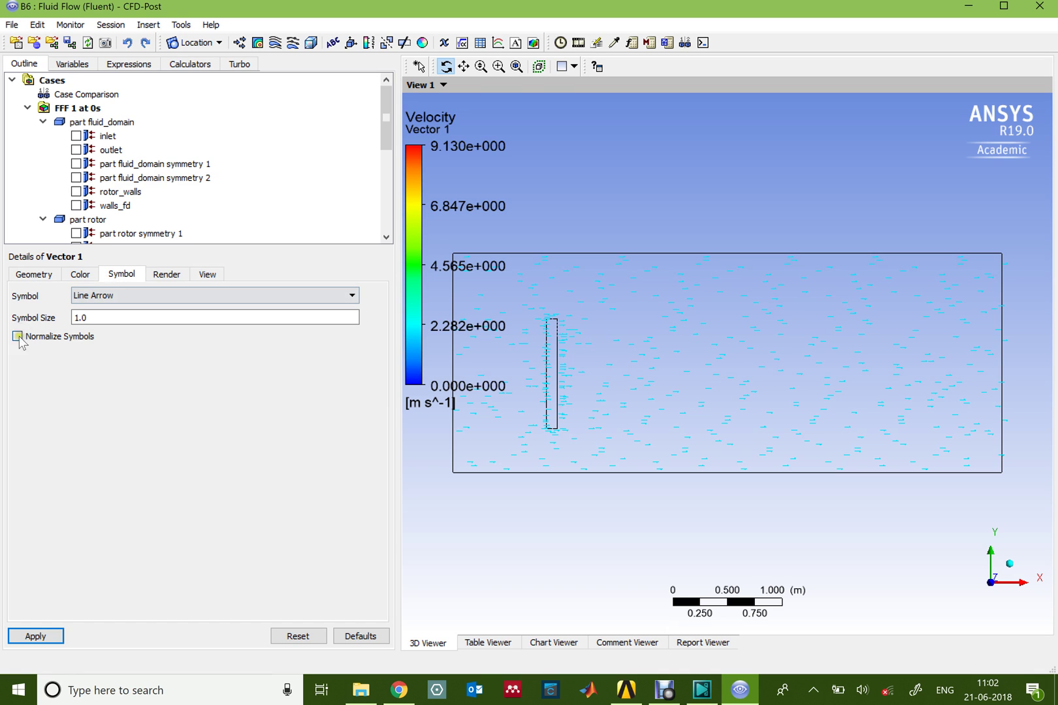
{"action": "left_click", "coordinate": [78, 319]}
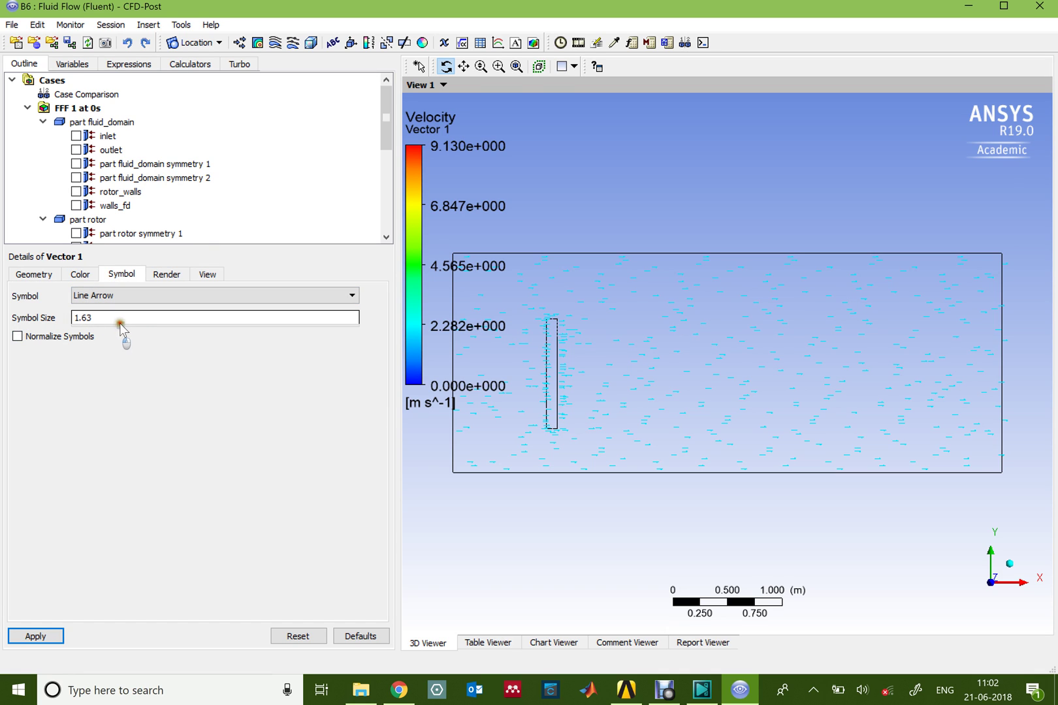
{"action": "left_click_drag", "start_coordinate": [166, 326], "coordinate": [159, 326]}
{"action": "type", "text": "3"}
{"action": "left_click", "coordinate": [39, 637]}
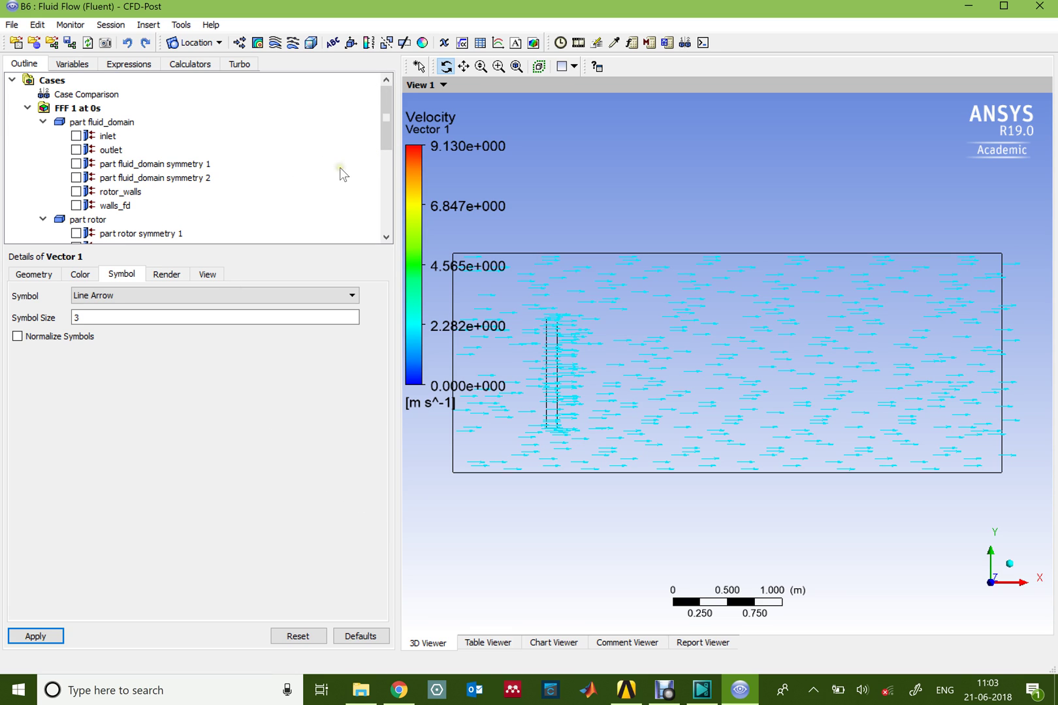
Step: Select Timestep Animation in the Animation dialog, then close the dialog
{"action": "left_click", "coordinate": [578, 42]}
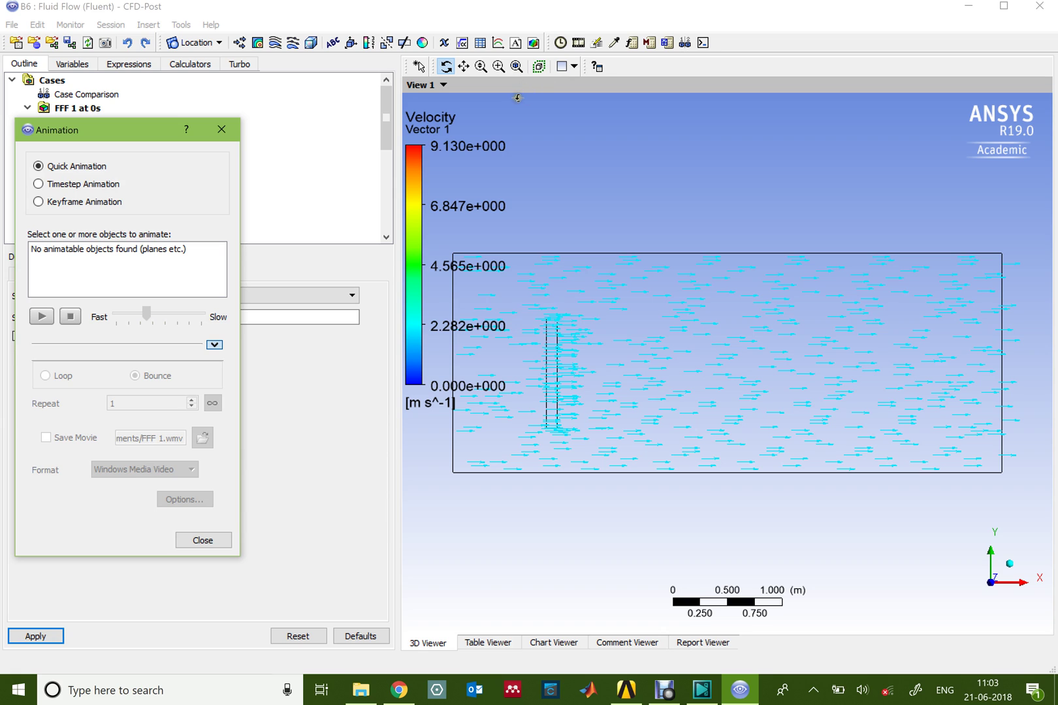
{"action": "left_click", "coordinate": [59, 184]}
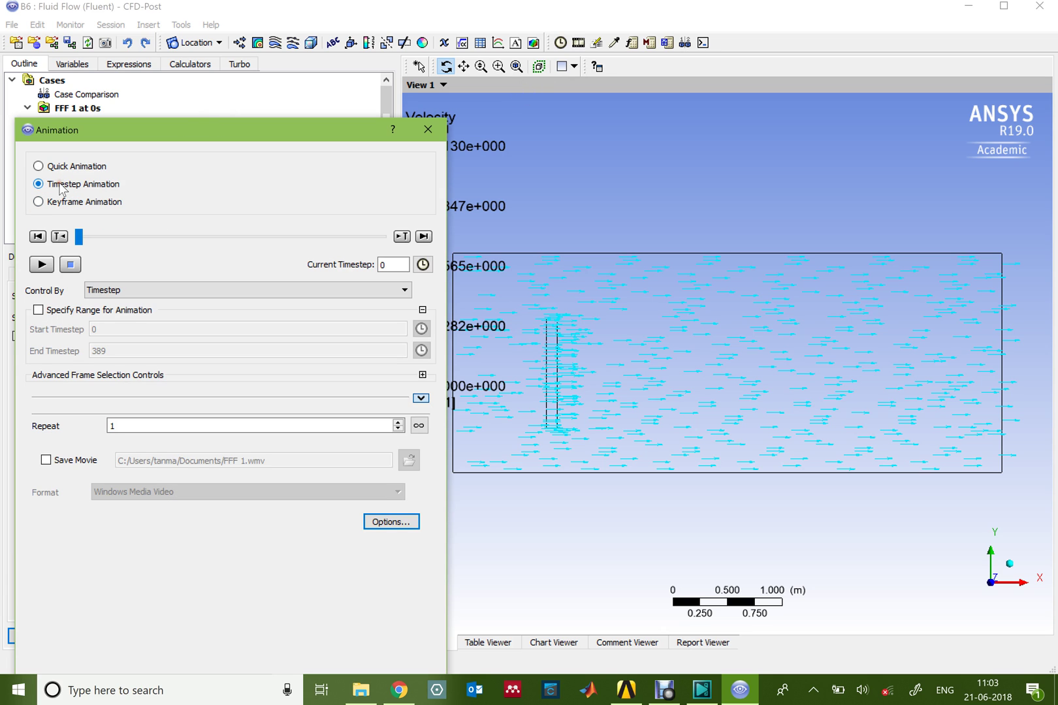
{"action": "left_click_drag", "start_coordinate": [224, 125], "coordinate": [220, 109]}
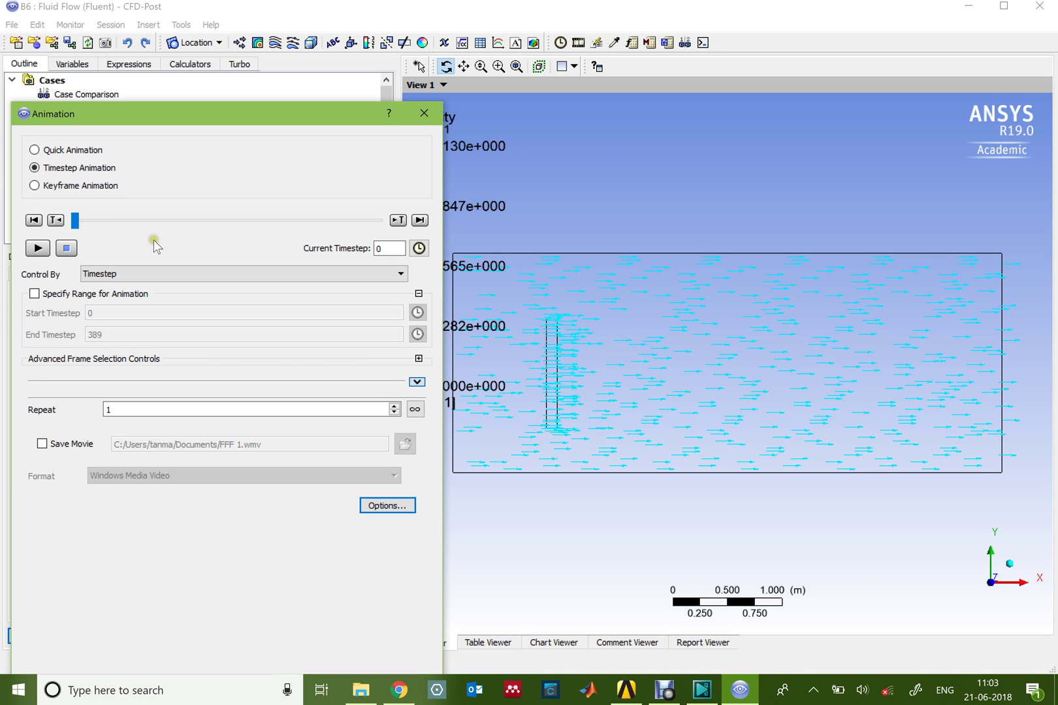
{"action": "left_click", "coordinate": [423, 115]}
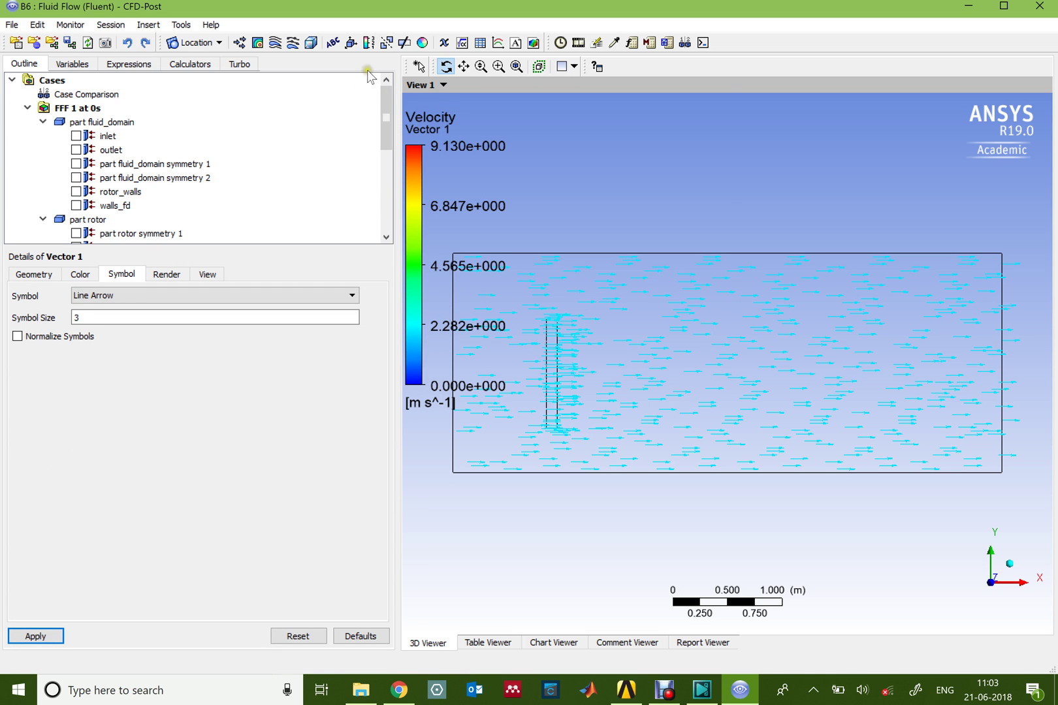
Step: Add Text 1 with an embedded Time Value auto annotation, then reopen the Animation settings
{"action": "left_click", "coordinate": [334, 43]}
{"action": "left_click", "coordinate": [374, 109]}
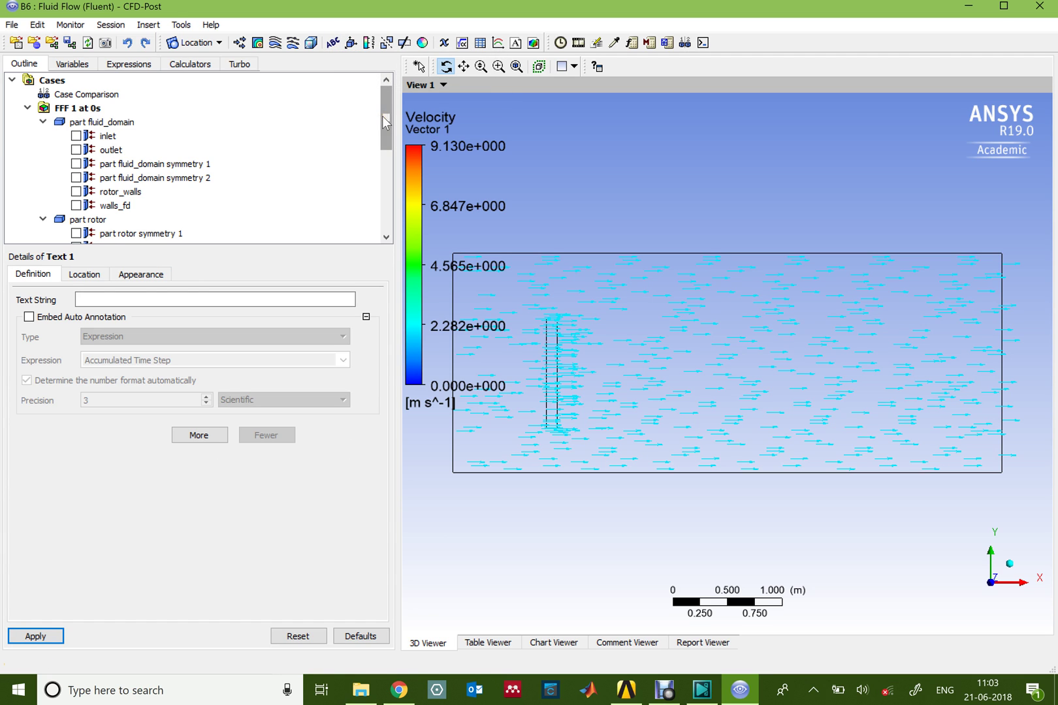
{"action": "left_click", "coordinate": [55, 318]}
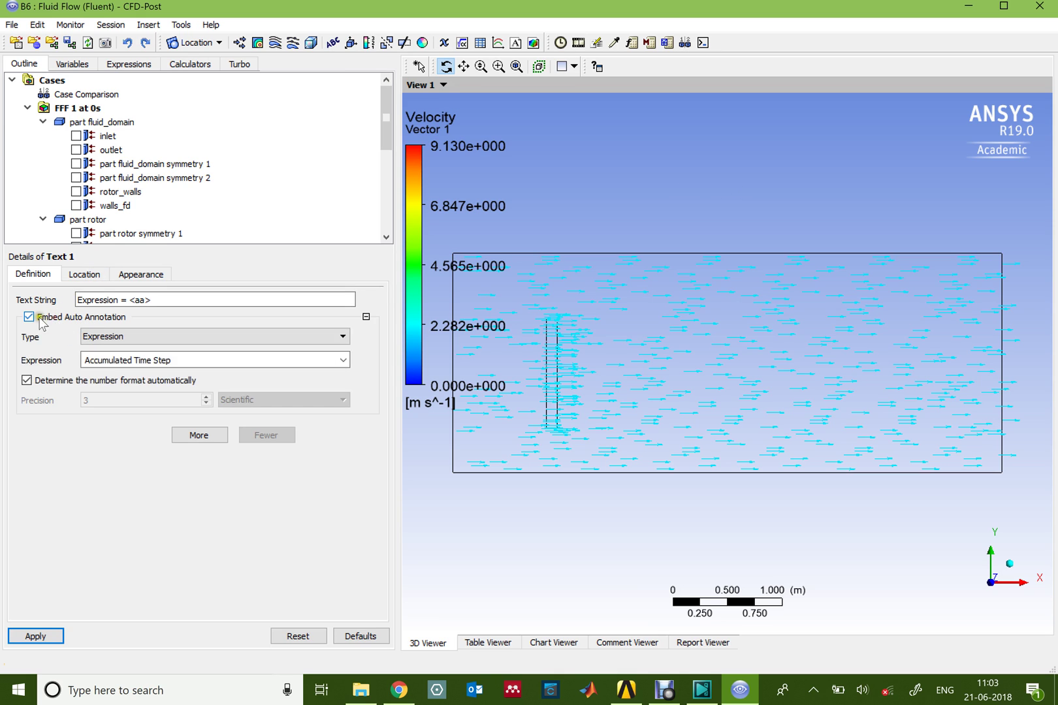
{"action": "left_click", "coordinate": [121, 337]}
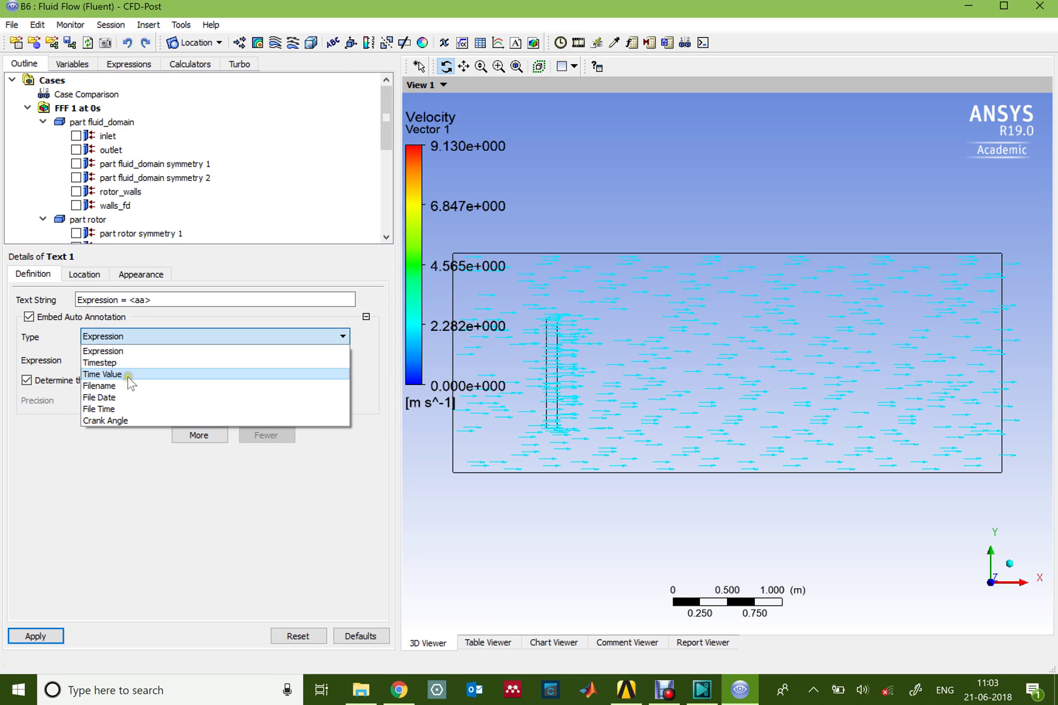
{"action": "left_click", "coordinate": [129, 375]}
{"action": "left_click", "coordinate": [59, 634]}
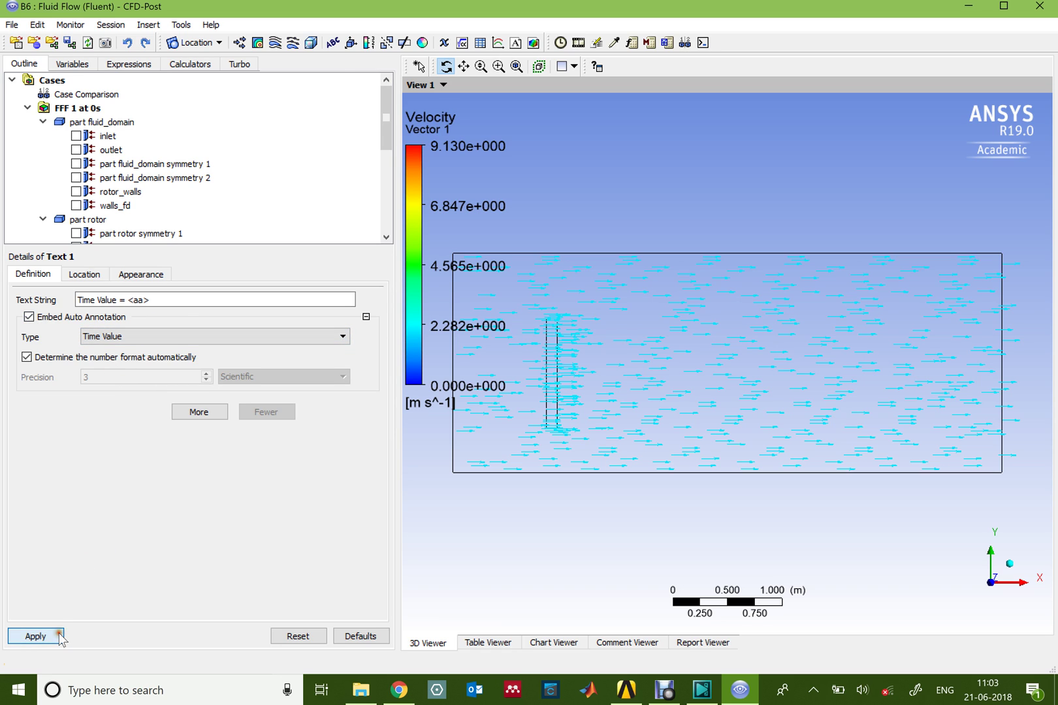
{"action": "left_click", "coordinate": [574, 44]}
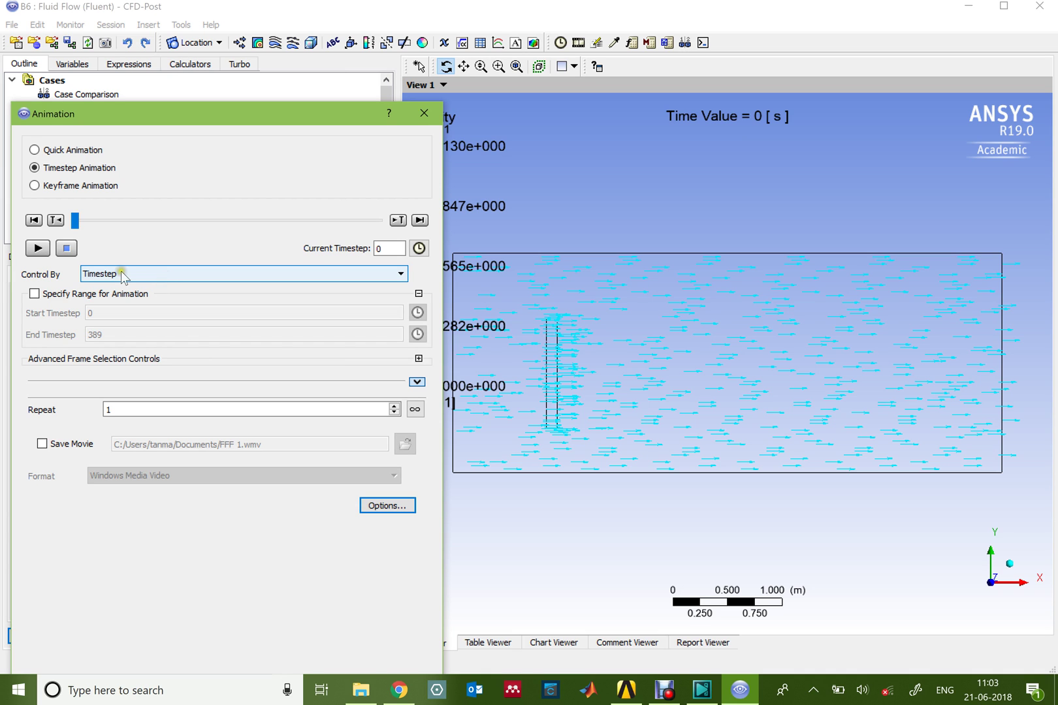
Step: Play the timestep animation of the vectors through to timestep 370 (3.7 s)
{"action": "left_click", "coordinate": [38, 249]}
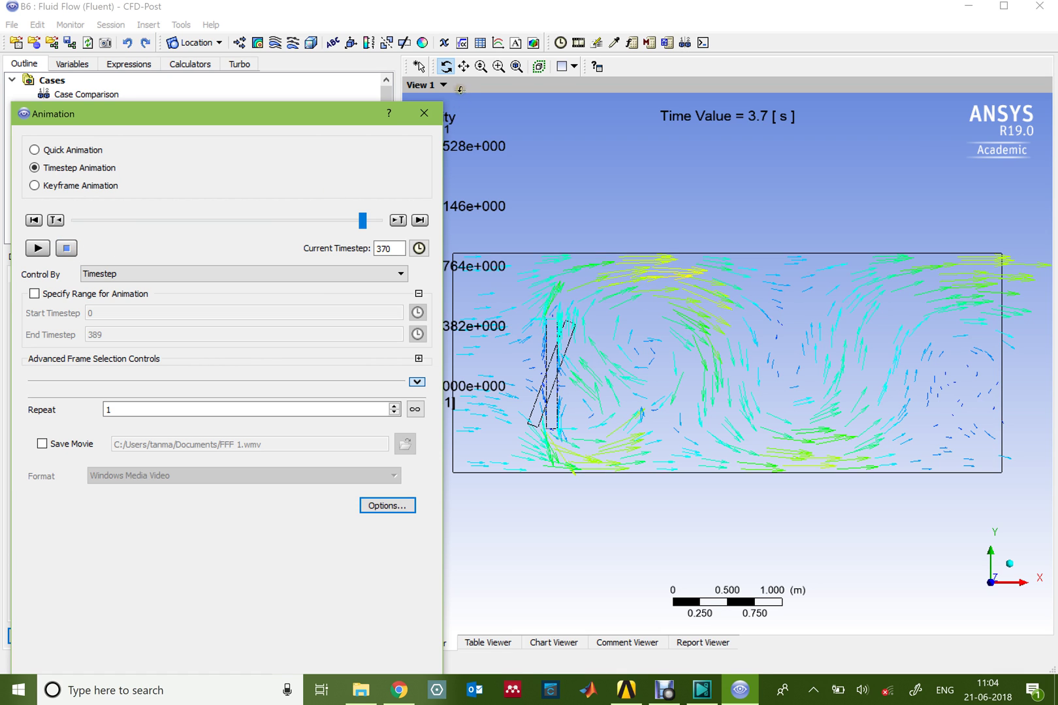
Step: Close the Animation dialog and add Contour 1 of Velocity on part fluid_domain symmetry 1
{"action": "left_click", "coordinate": [424, 113]}
{"action": "left_click", "coordinate": [258, 42]}
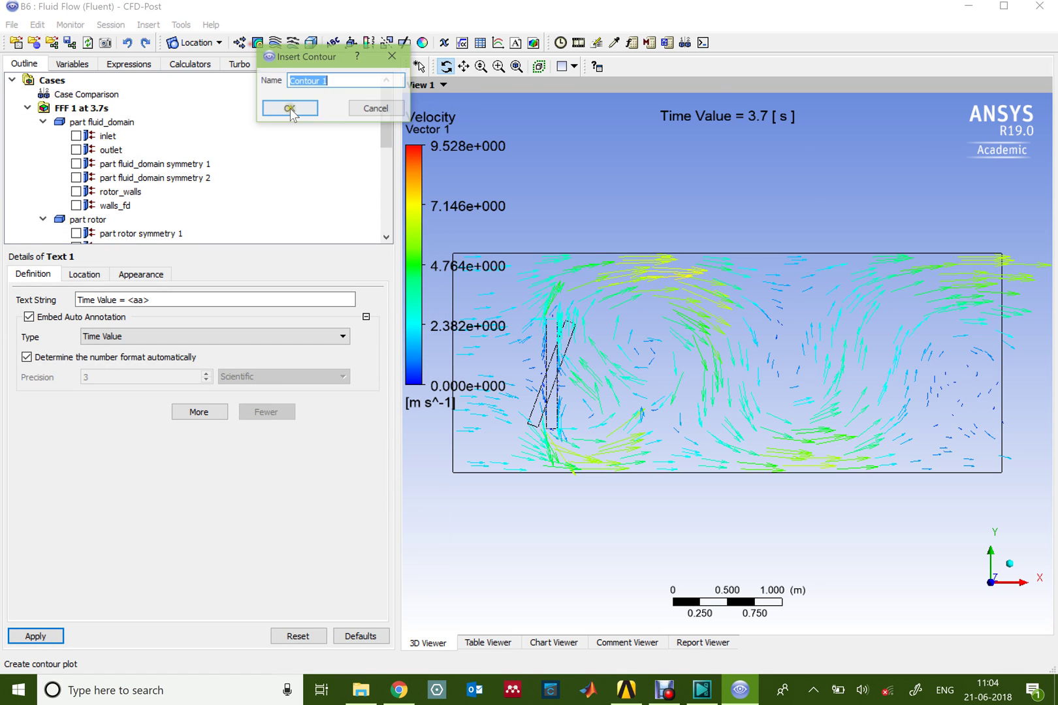
{"action": "left_click", "coordinate": [287, 108]}
{"action": "left_click", "coordinate": [128, 318]}
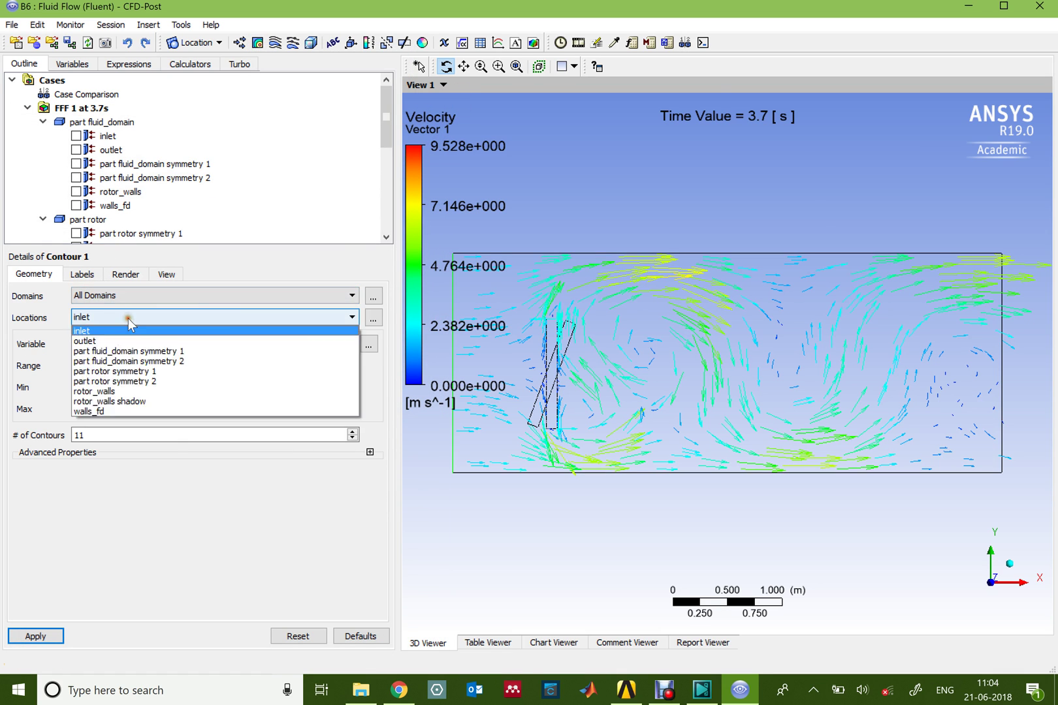
{"action": "left_click", "coordinate": [126, 352]}
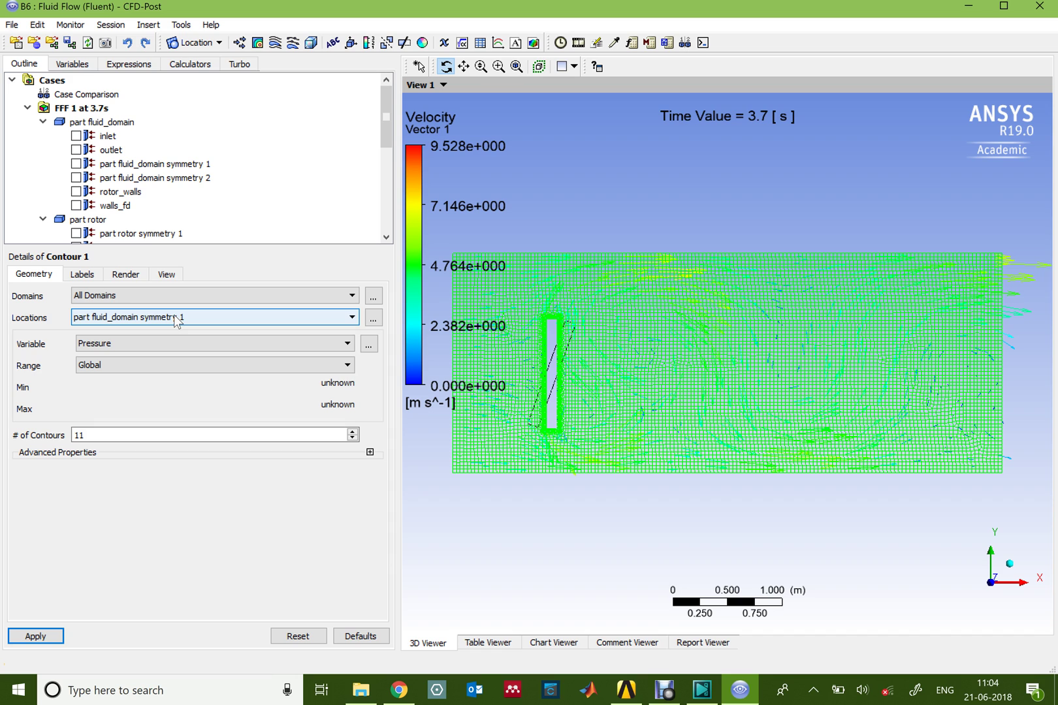
{"action": "left_click", "coordinate": [149, 343]}
{"action": "left_click", "coordinate": [137, 407]}
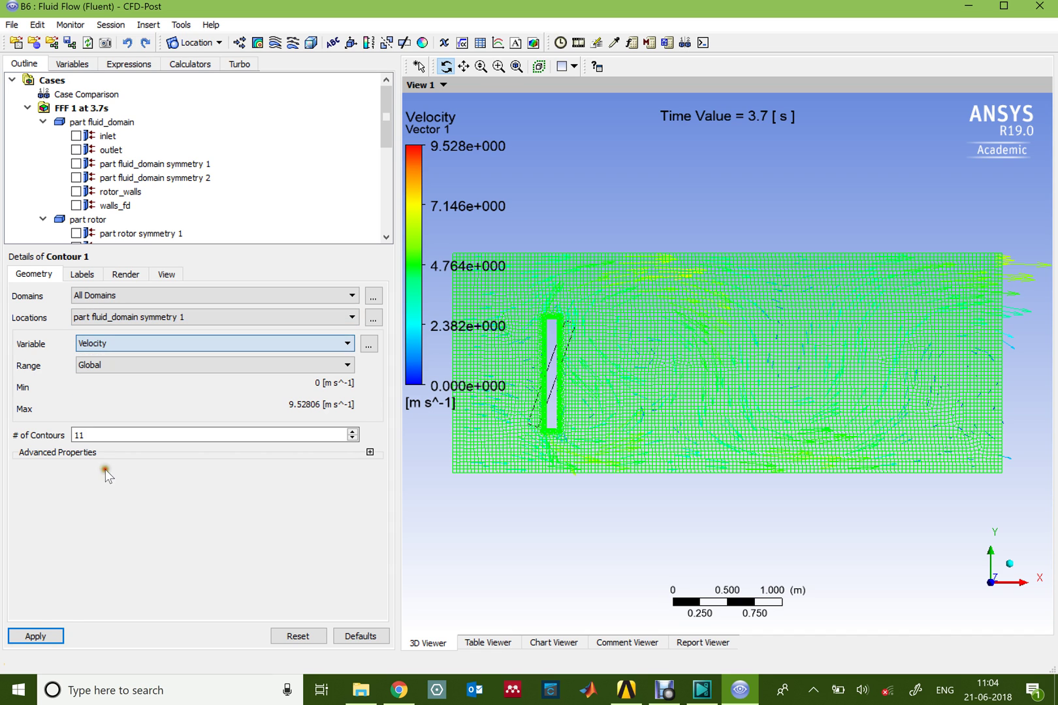
{"action": "left_click", "coordinate": [51, 636]}
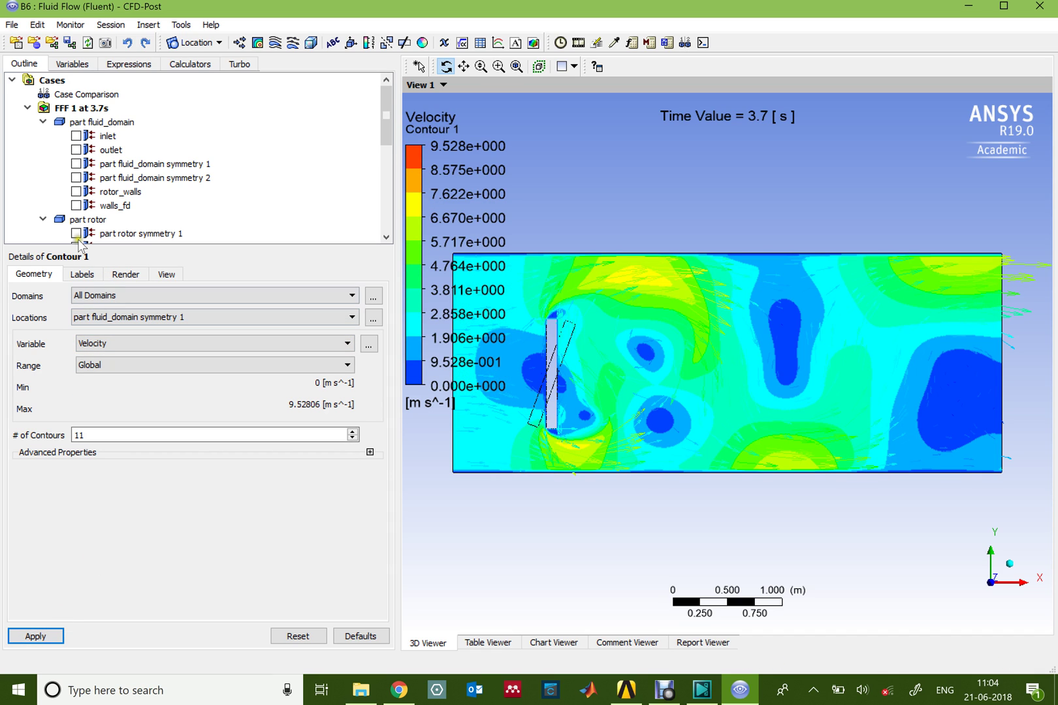
{"action": "scroll", "coordinate": [139, 193], "scroll_direction": "down", "scroll_amount": 5}
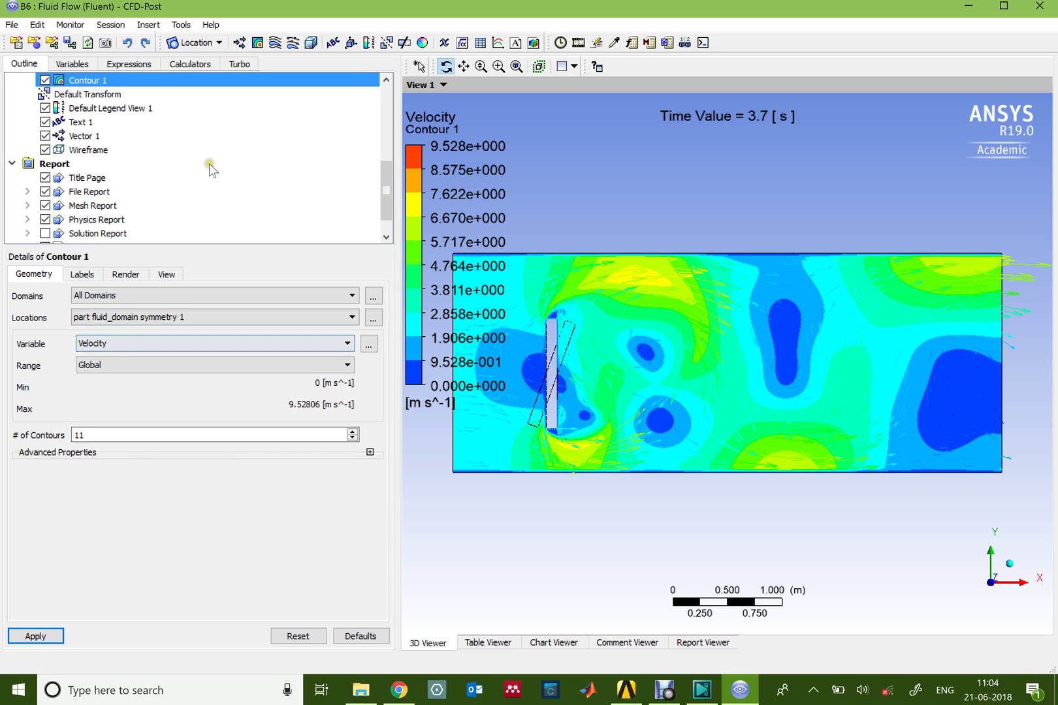
{"action": "scroll", "coordinate": [385, 190], "scroll_direction": "up", "scroll_amount": 1}
{"action": "scroll", "coordinate": [385, 189], "scroll_direction": "up", "scroll_amount": 1}
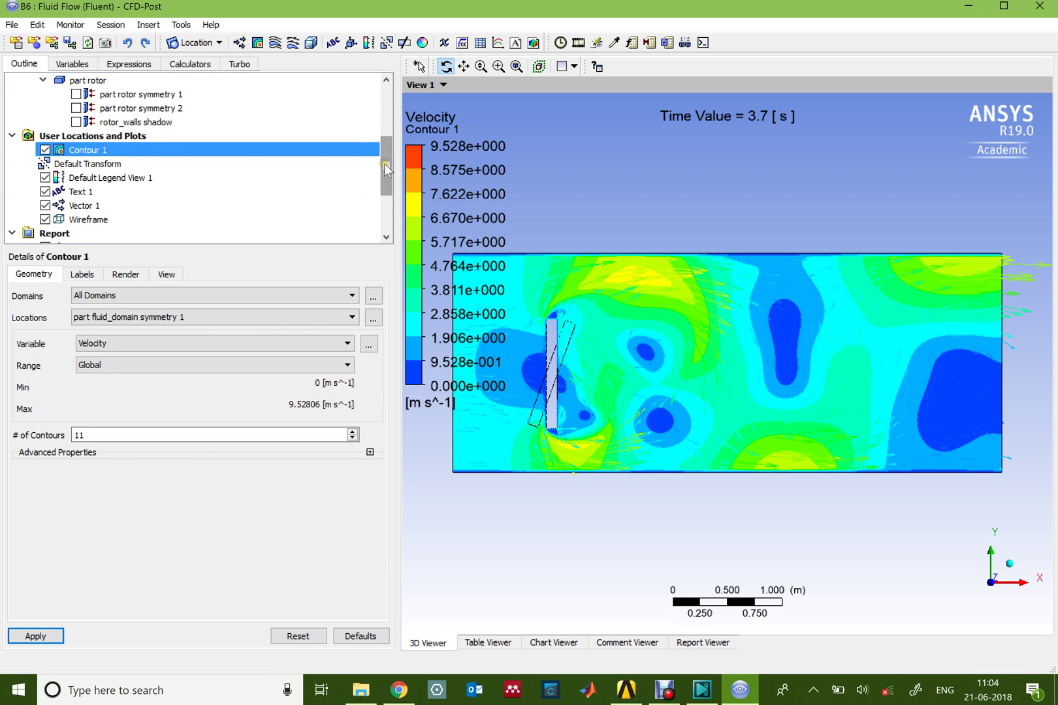
{"action": "left_click_drag", "start_coordinate": [385, 164], "coordinate": [381, 144]}
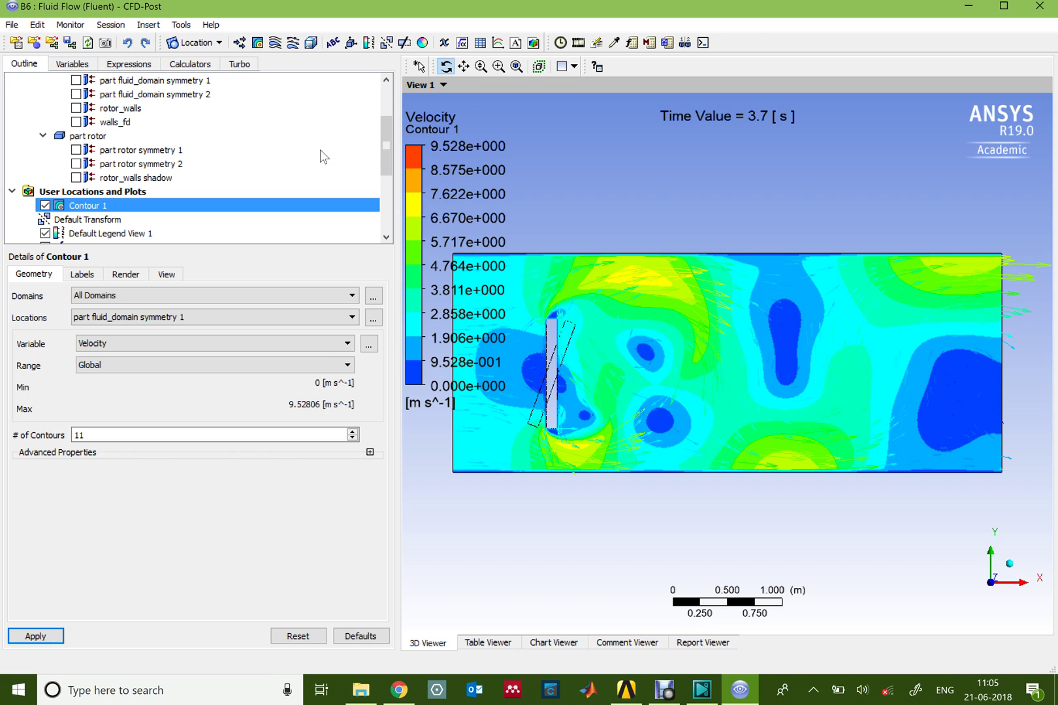